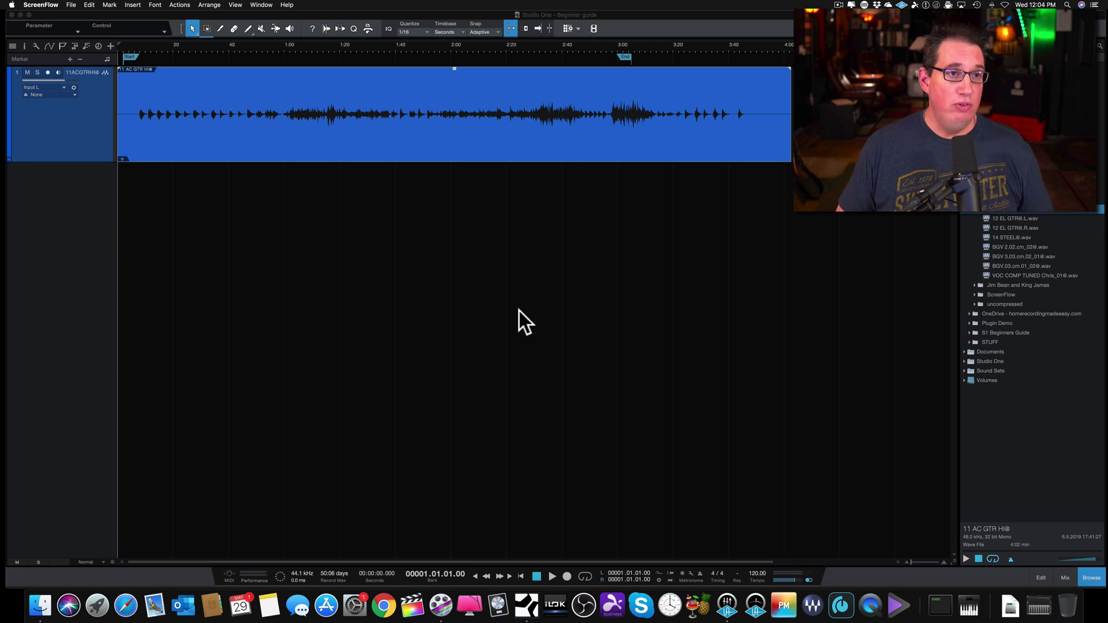
- Bring Studio One forward and open Preferences, showing the Locations page with 5:00 min Auto Save
left_click(50, 133)
left_click(68, 5)
mouse_move(41, 3)
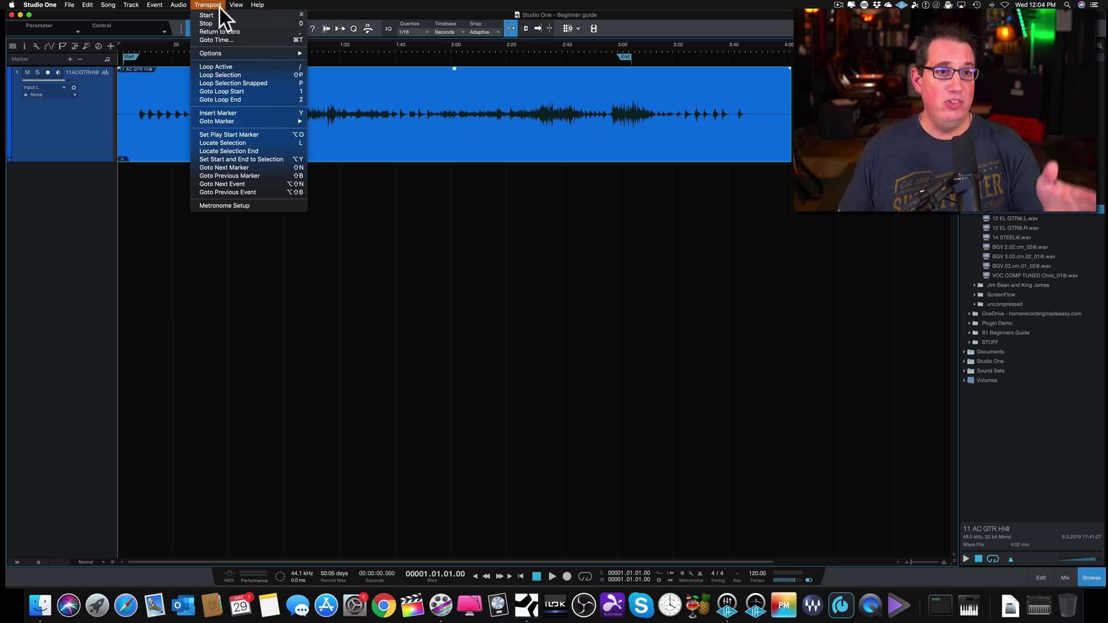
mouse_move(225, 4)
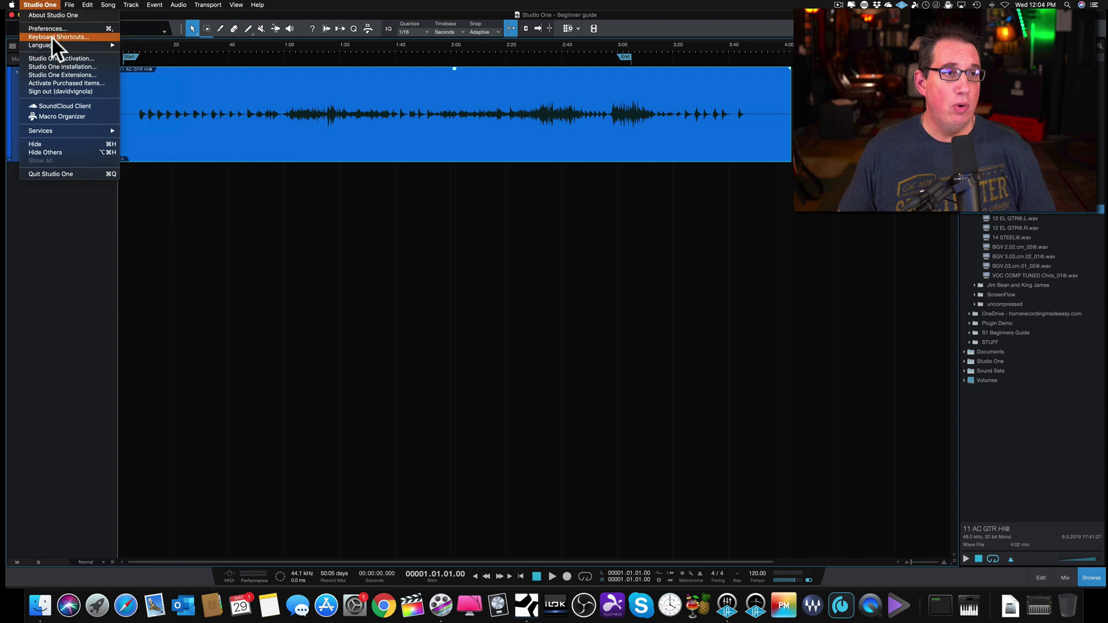
left_click(52, 28)
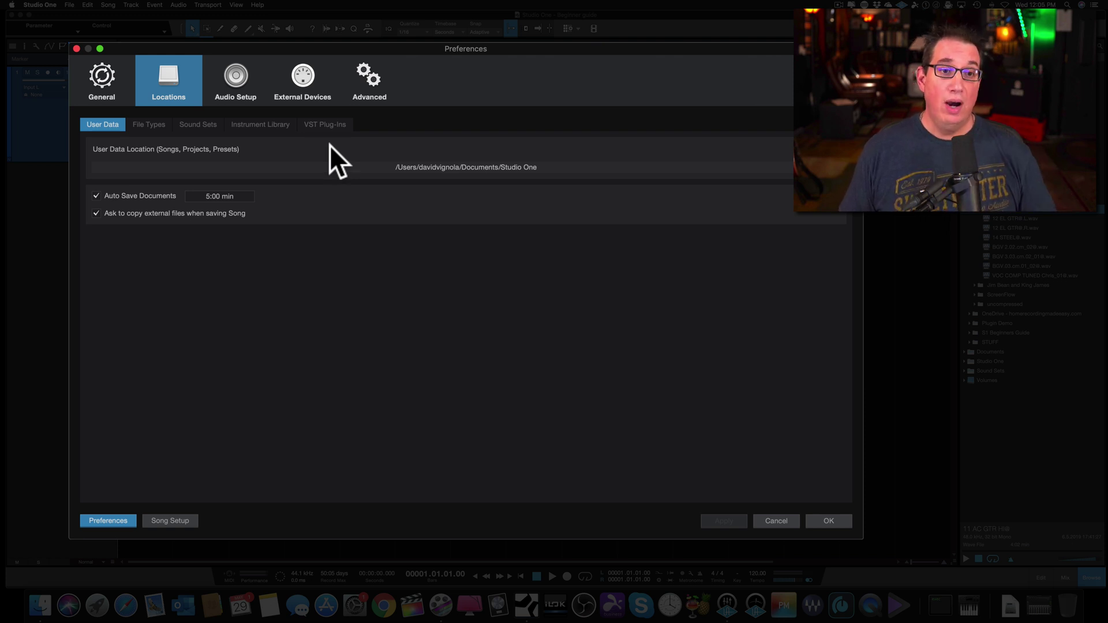
- Show Audio Setup in Preferences and keep Universal Audio Thunderbolt as the playback device
left_click(238, 78)
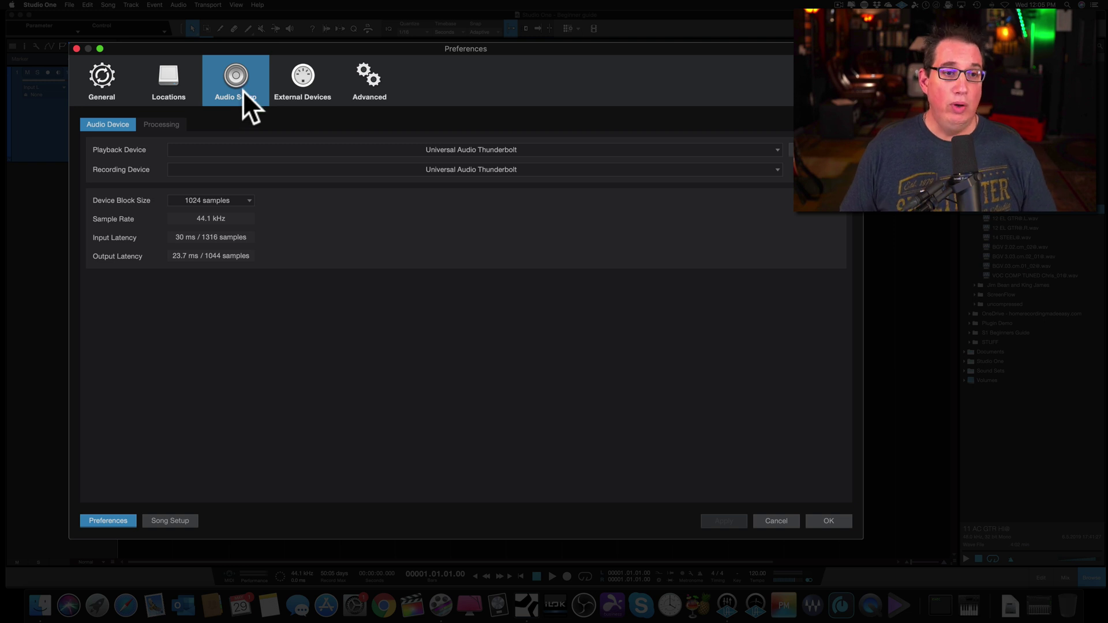
left_click(154, 126)
left_click(111, 126)
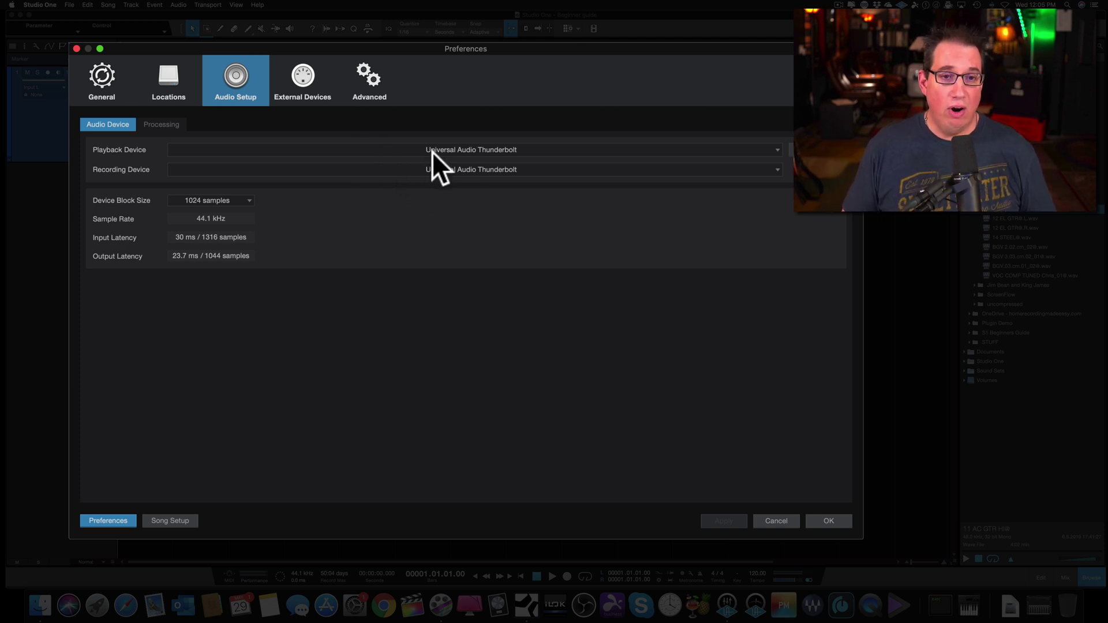
left_click(778, 151)
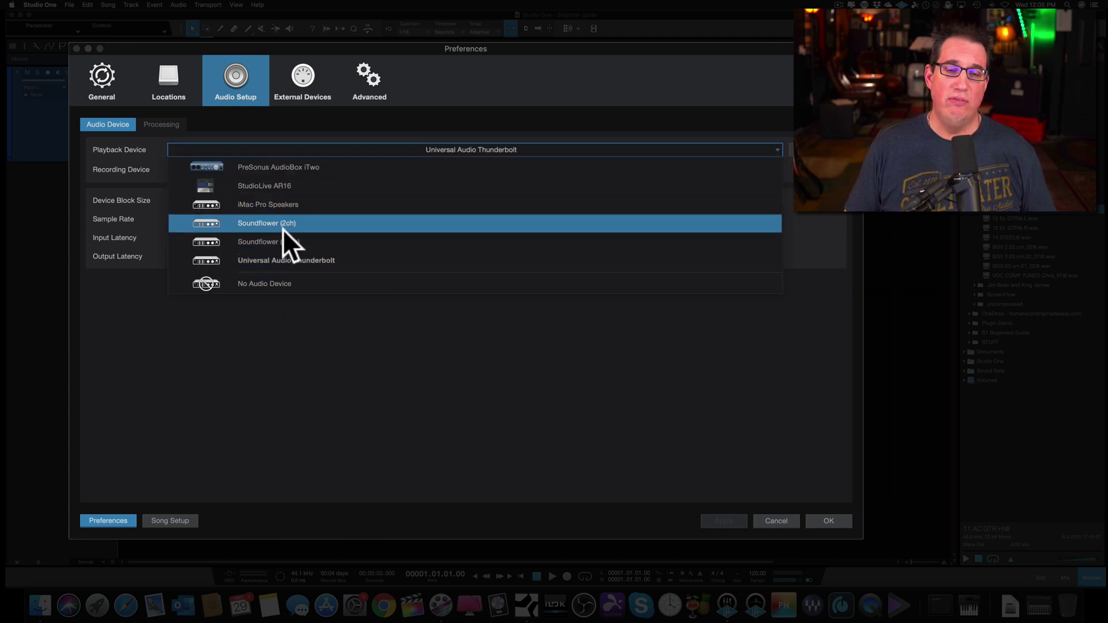
left_click(448, 81)
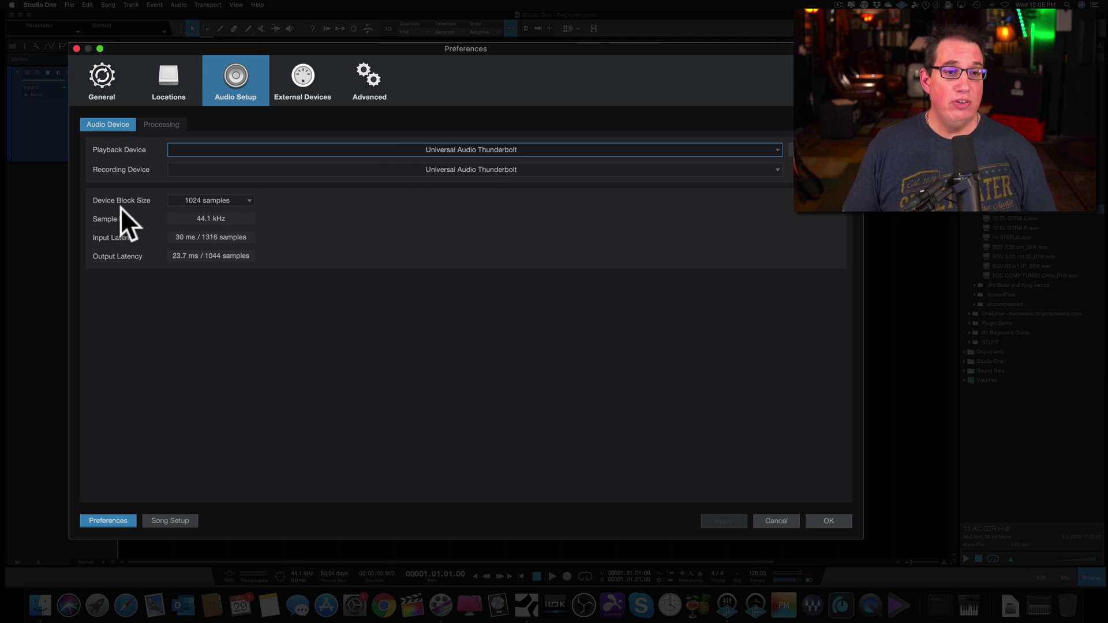
- Try Device Block Size 64 and 128 samples, then set it to 256 samples
left_click(247, 202)
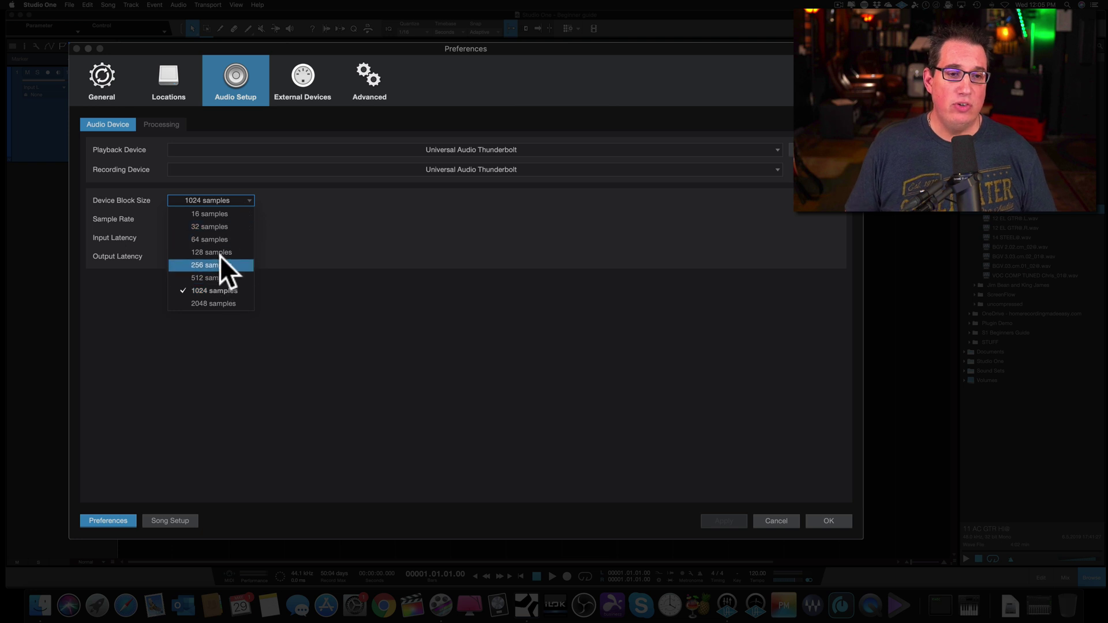
left_click(217, 239)
left_click(224, 200)
left_click(219, 248)
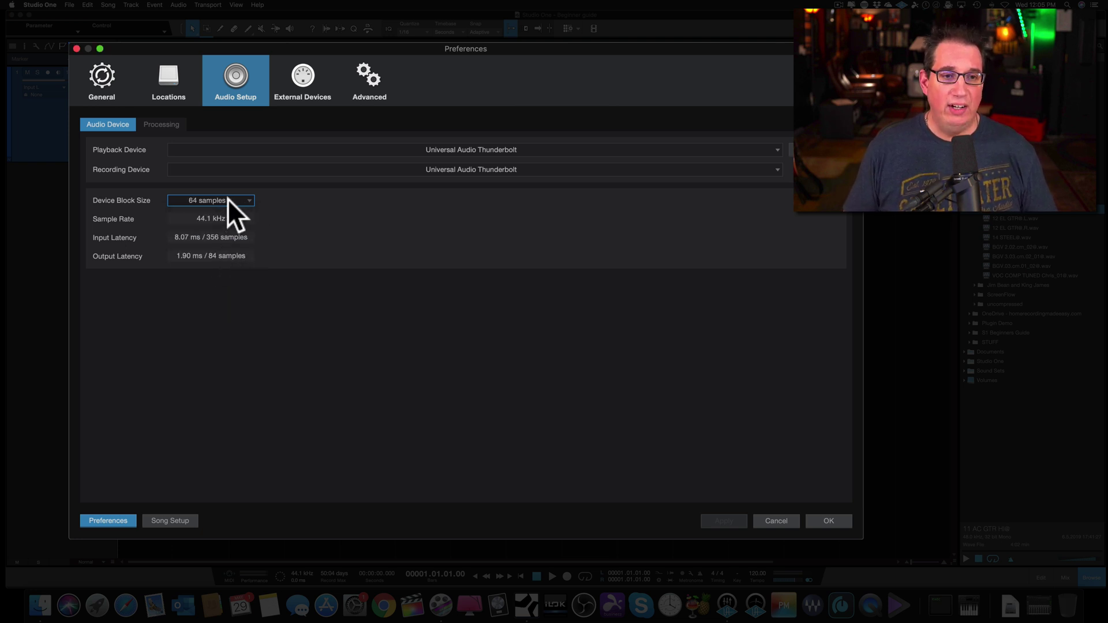
left_click(228, 198)
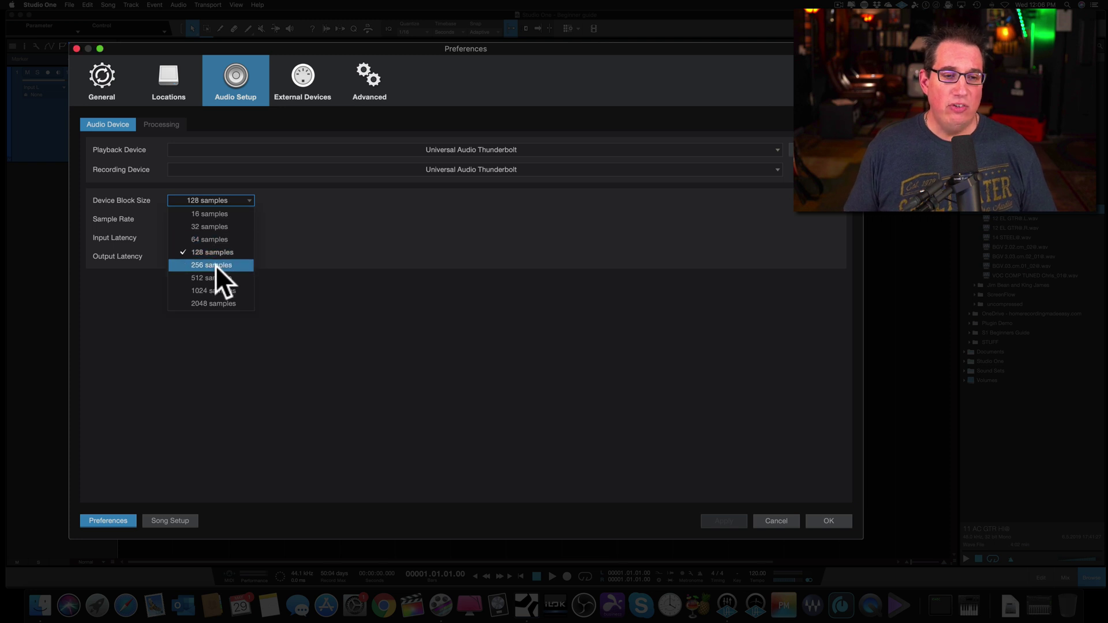
left_click(216, 265)
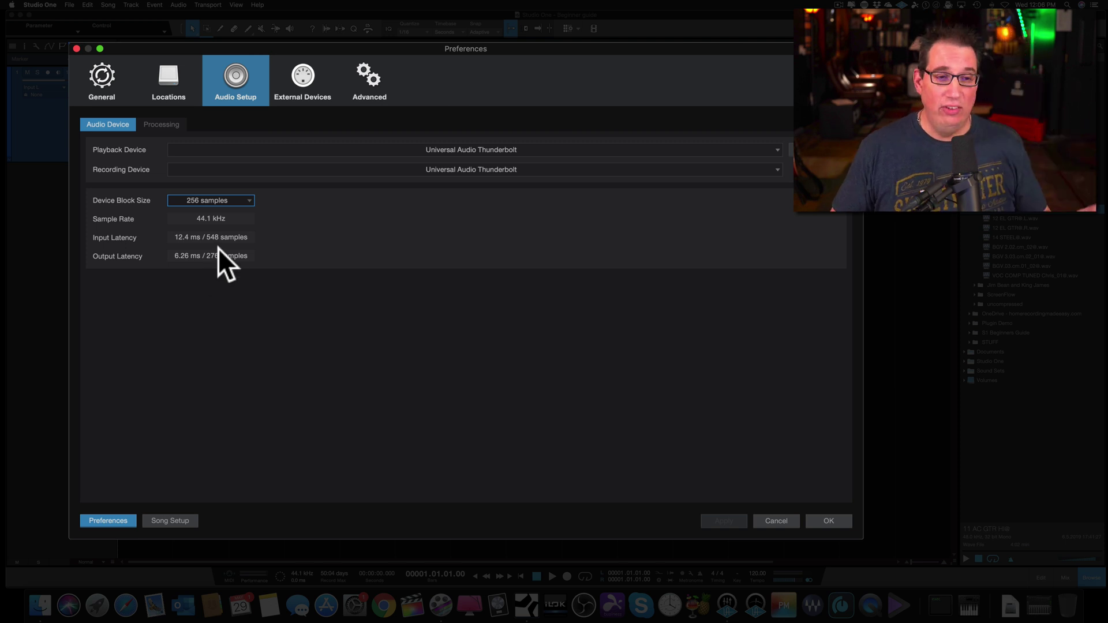
left_click(241, 201)
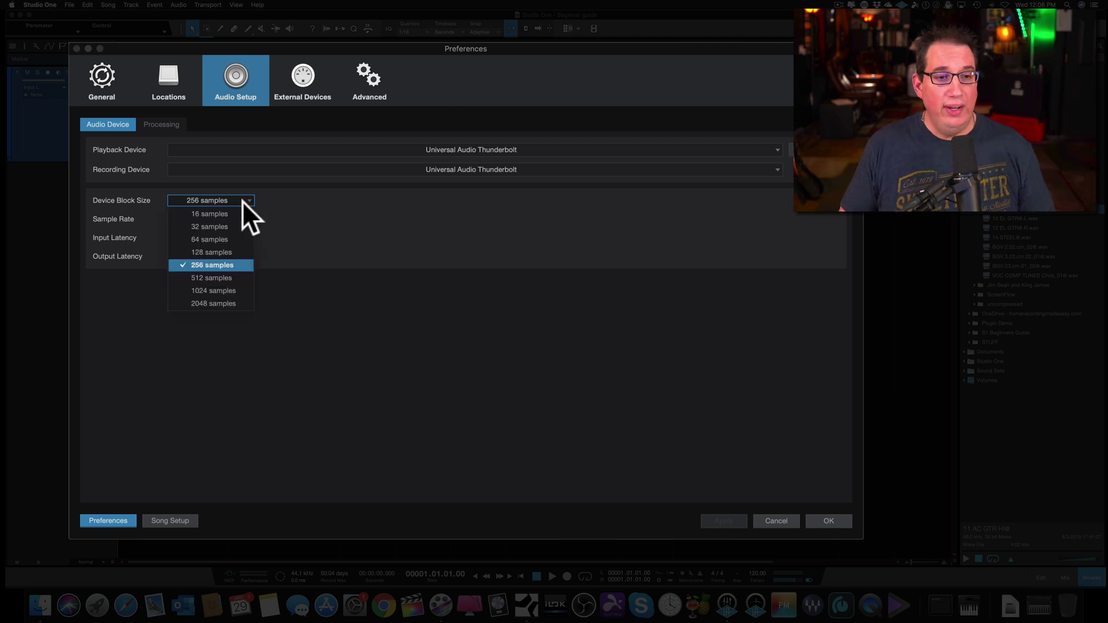
- Compare block sizes 32 and 1024, then settle on 128 samples (9.52 ms in, 3.36 ms out)
left_click(209, 252)
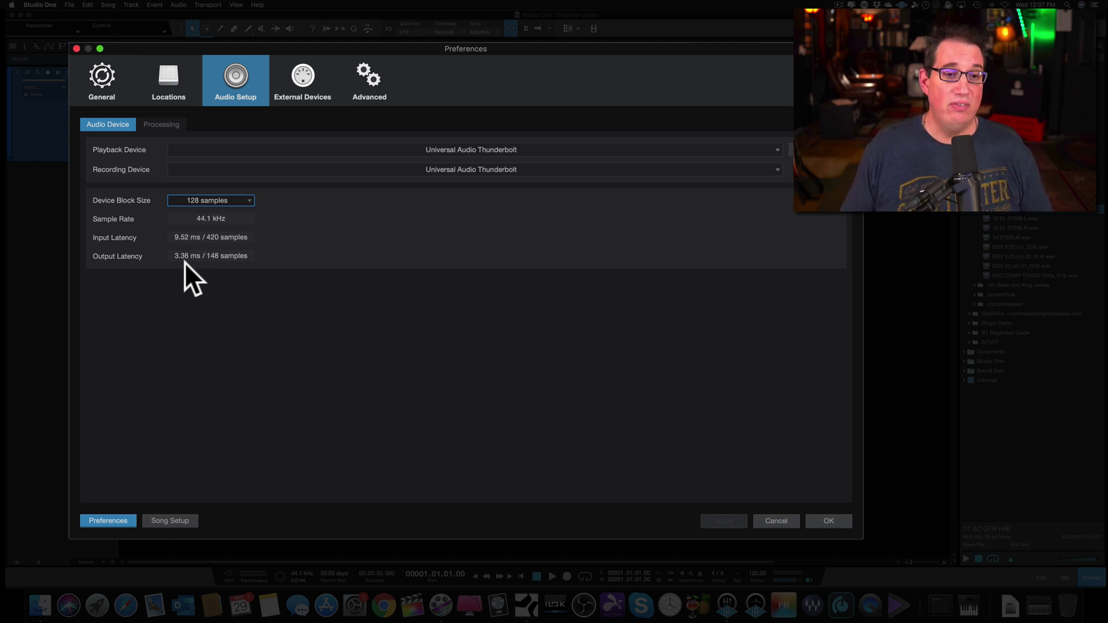
left_click(236, 200)
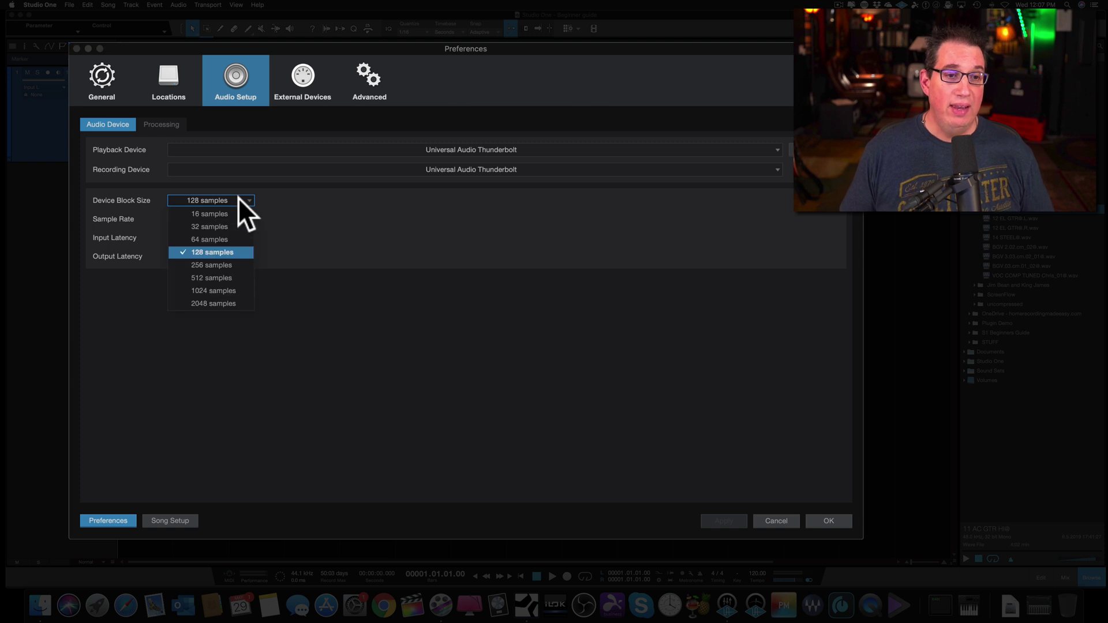
left_click(227, 225)
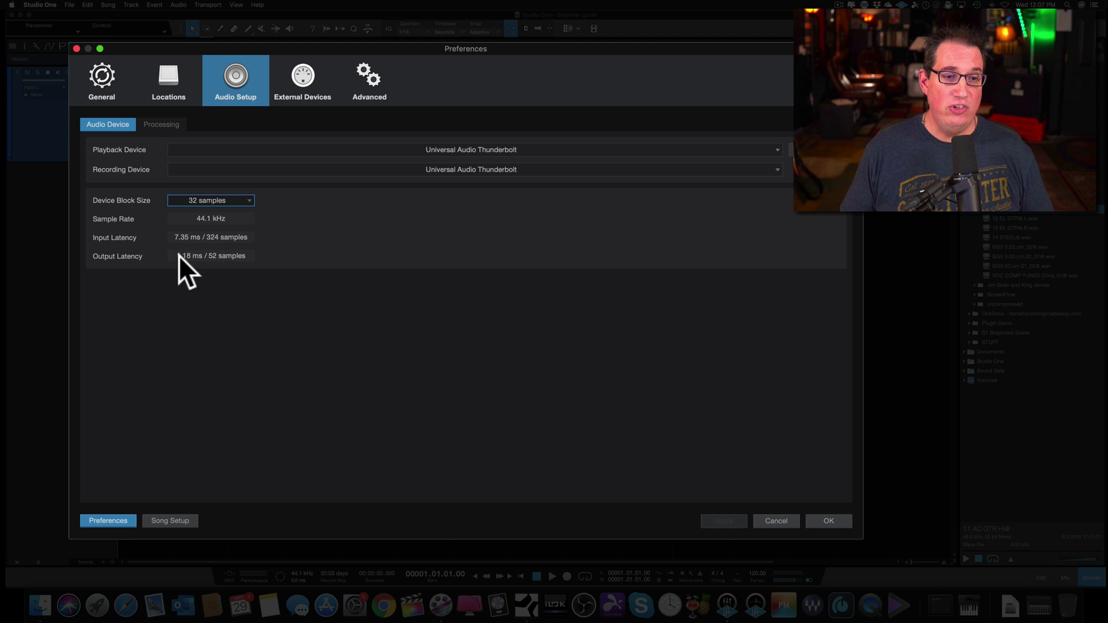
left_click(238, 200)
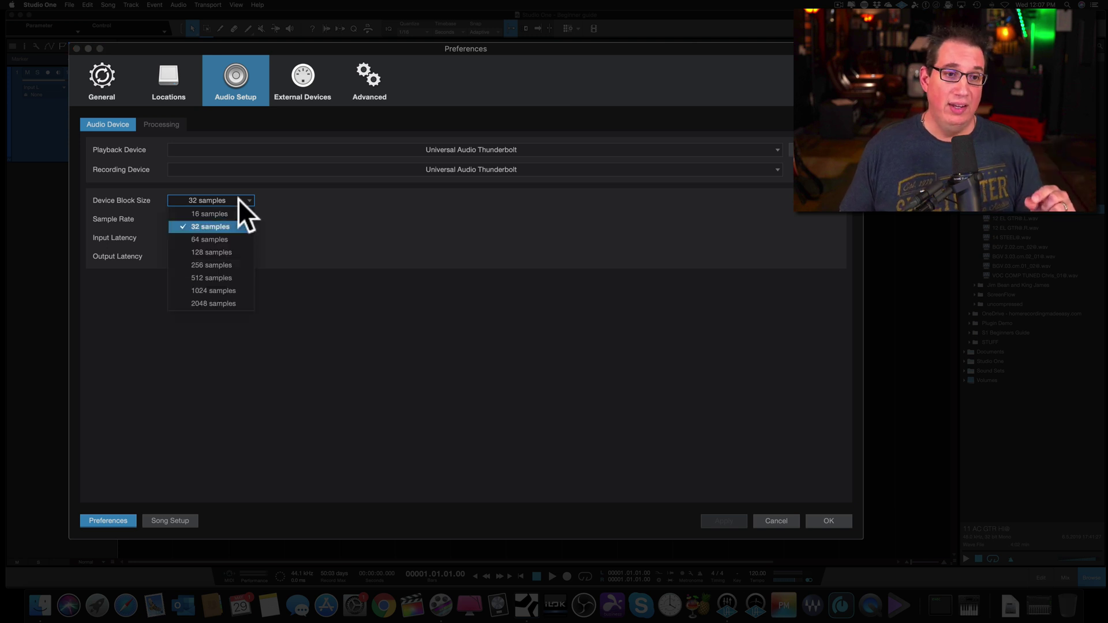
left_click(214, 286)
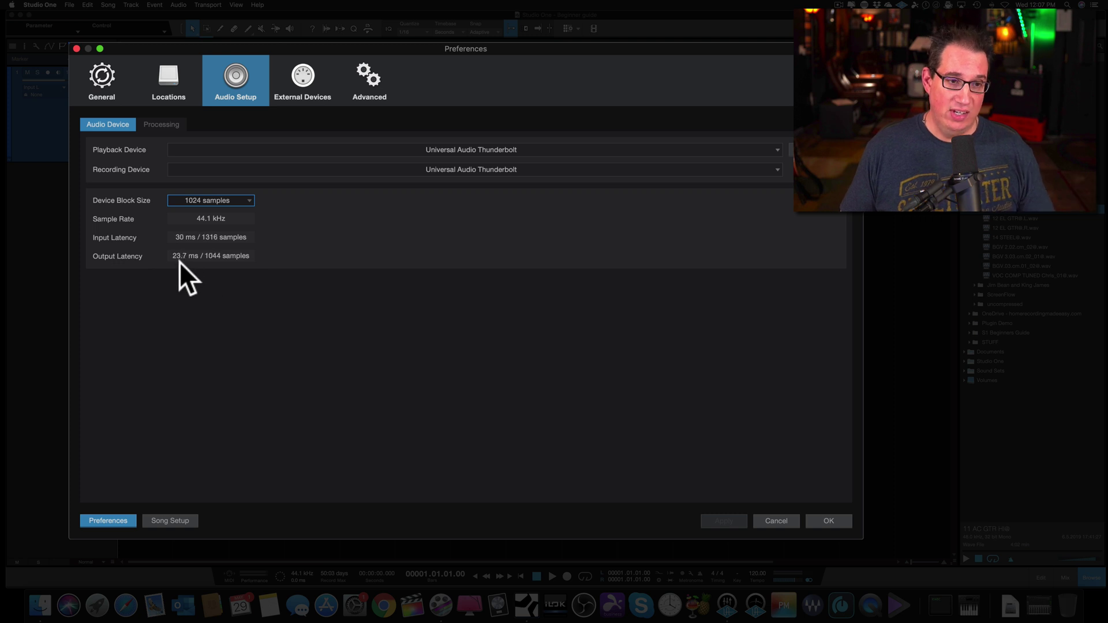
left_click(248, 199)
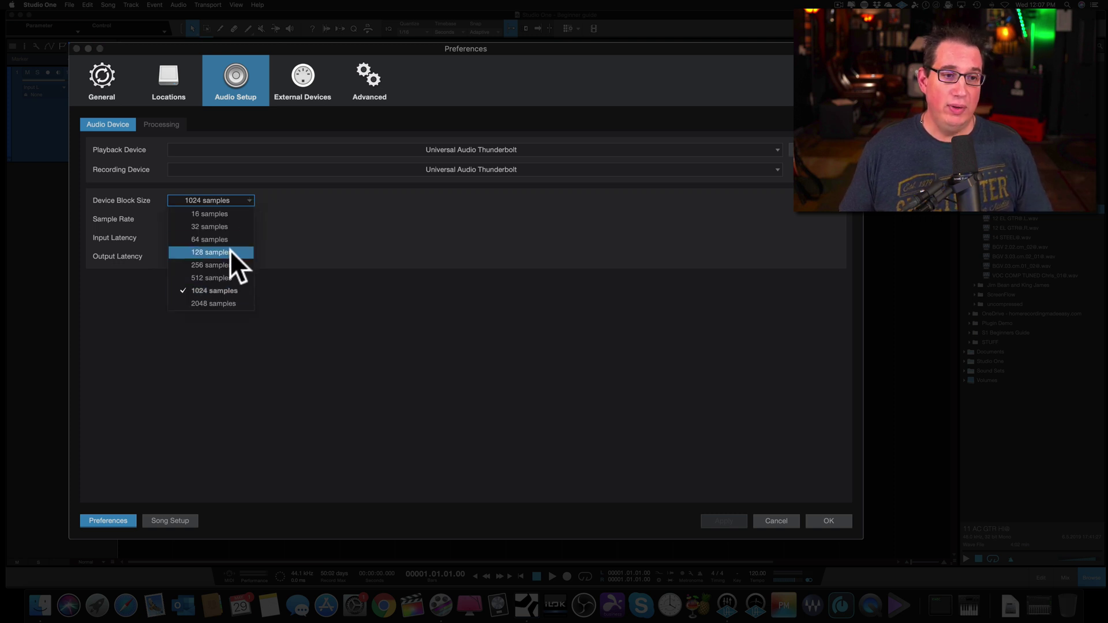
left_click(229, 250)
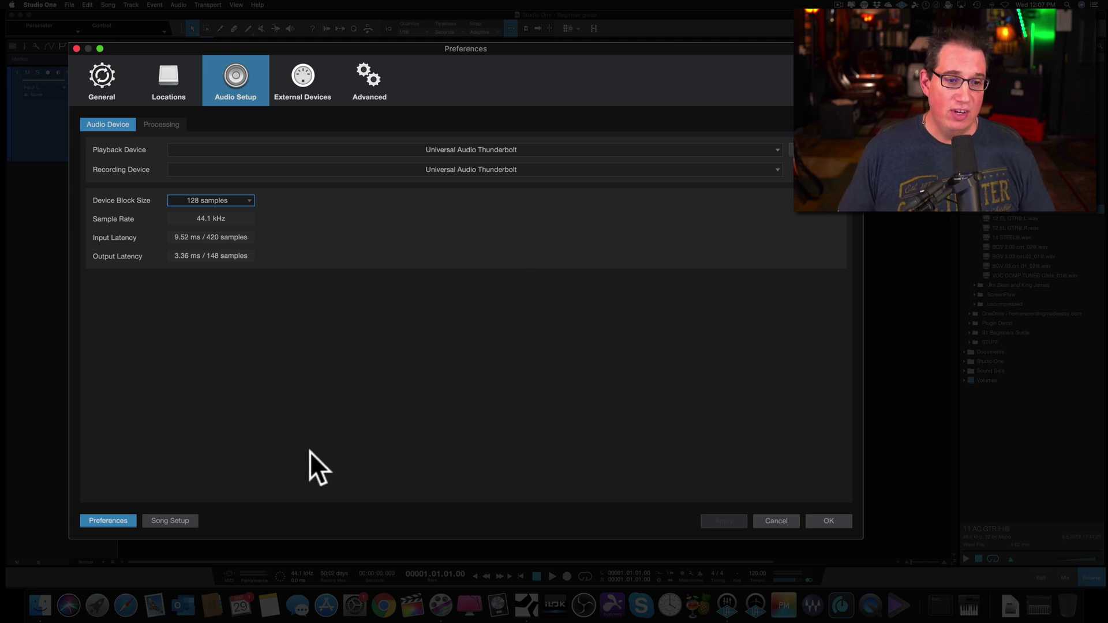
left_click(171, 521)
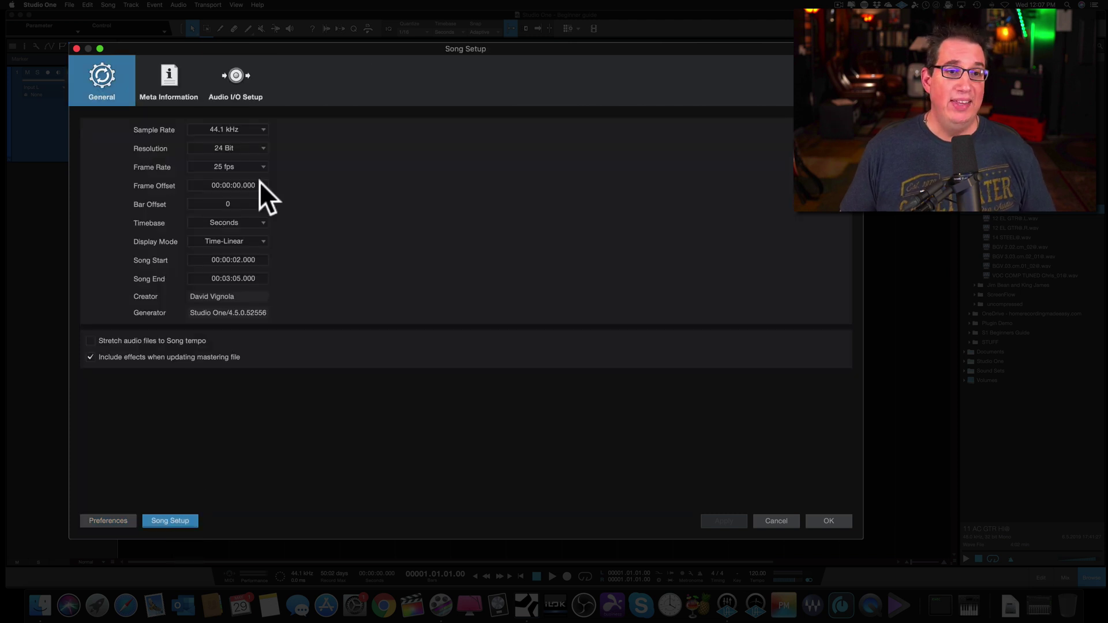
left_click_drag(285, 46, 278, 50)
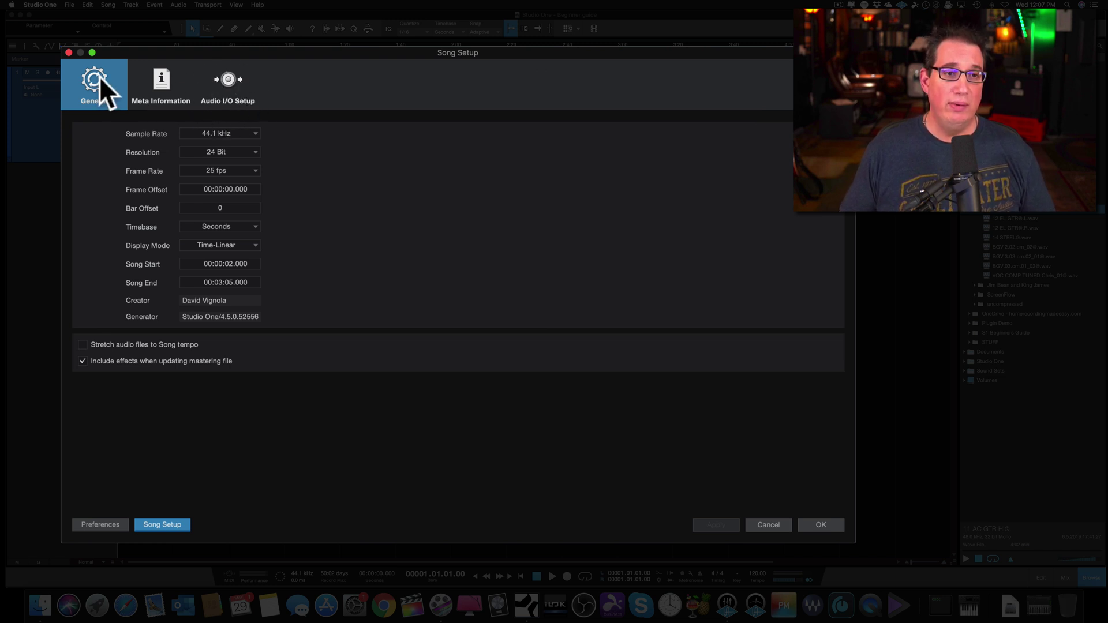
left_click(227, 79)
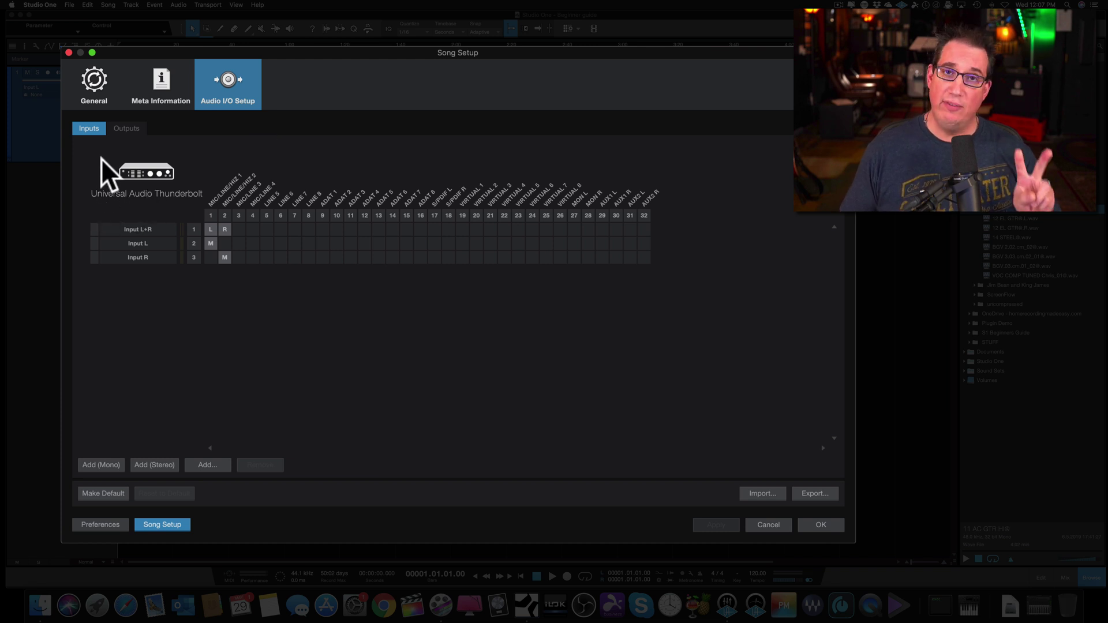
left_click(120, 129)
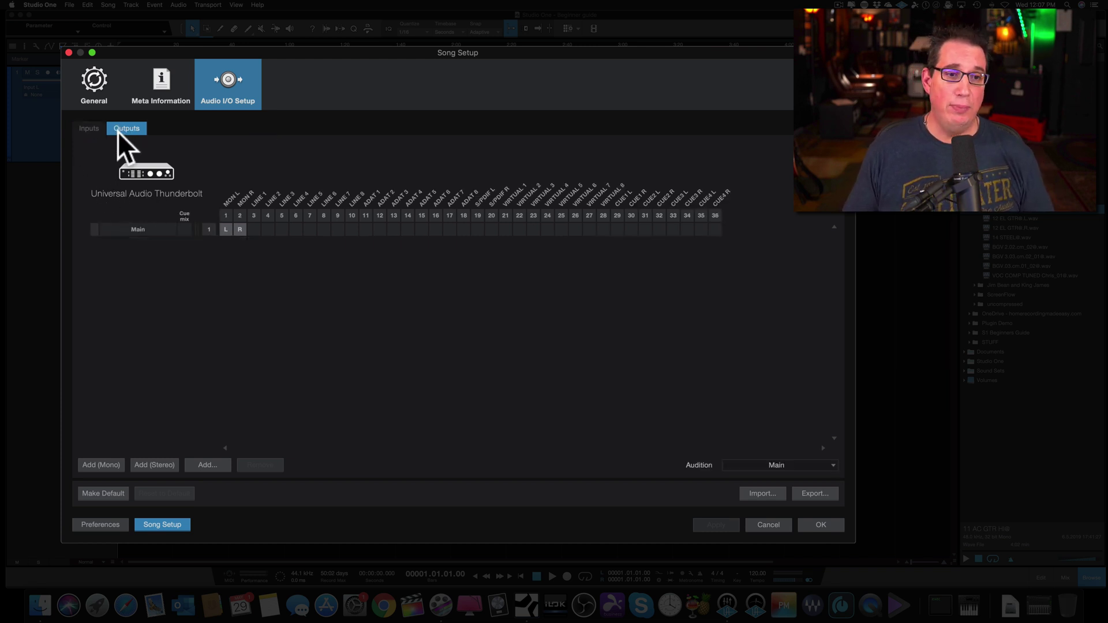
left_click(85, 129)
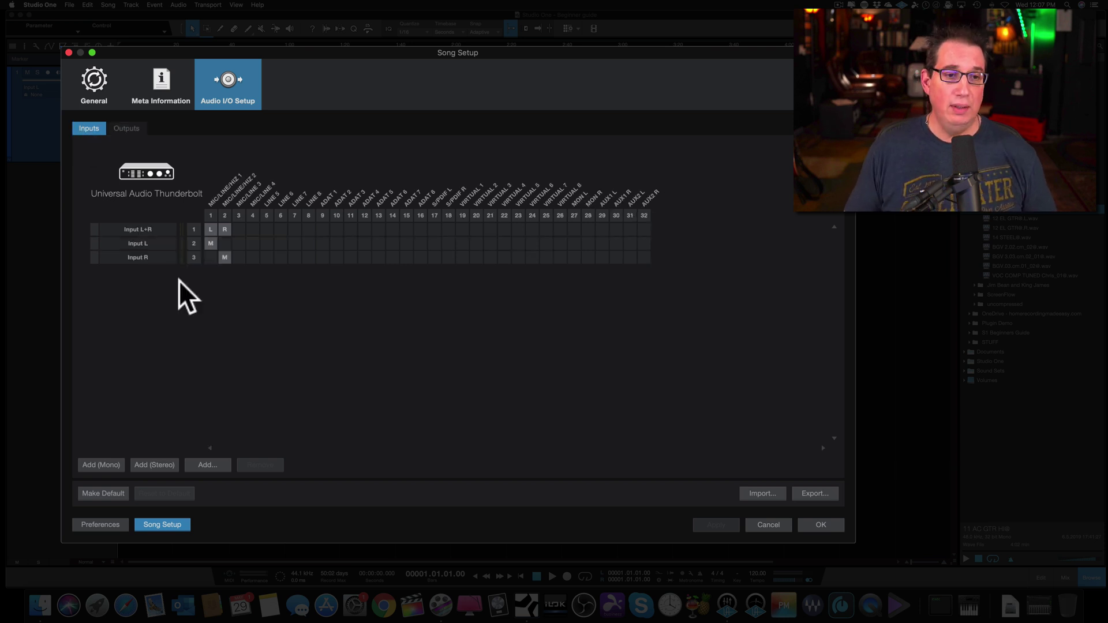
- Select Input L+R, L and R together, remove them, and confirm the deletion
left_click(146, 229)
left_click(147, 258, "shift")
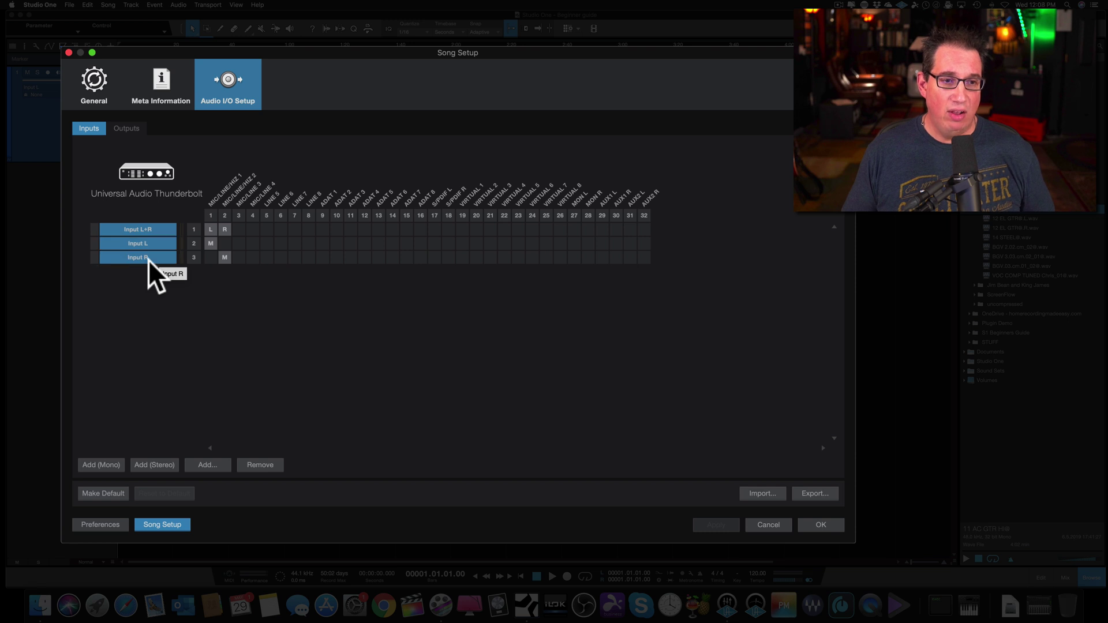
left_click(253, 462)
left_click(303, 152)
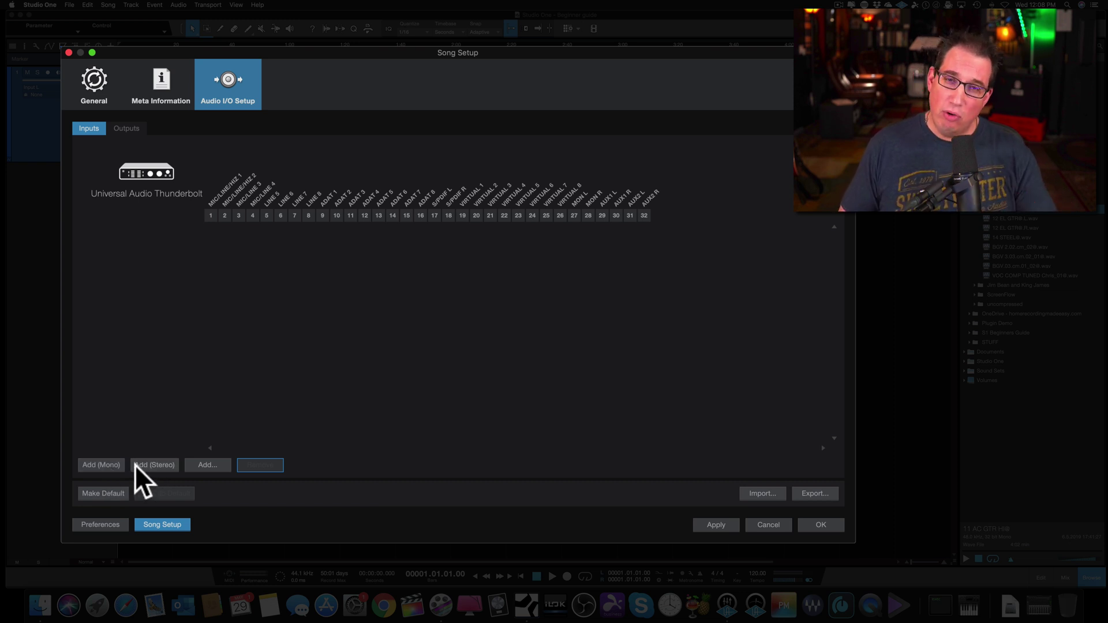
- Add a mono input and rename it Vocal
left_click(99, 465)
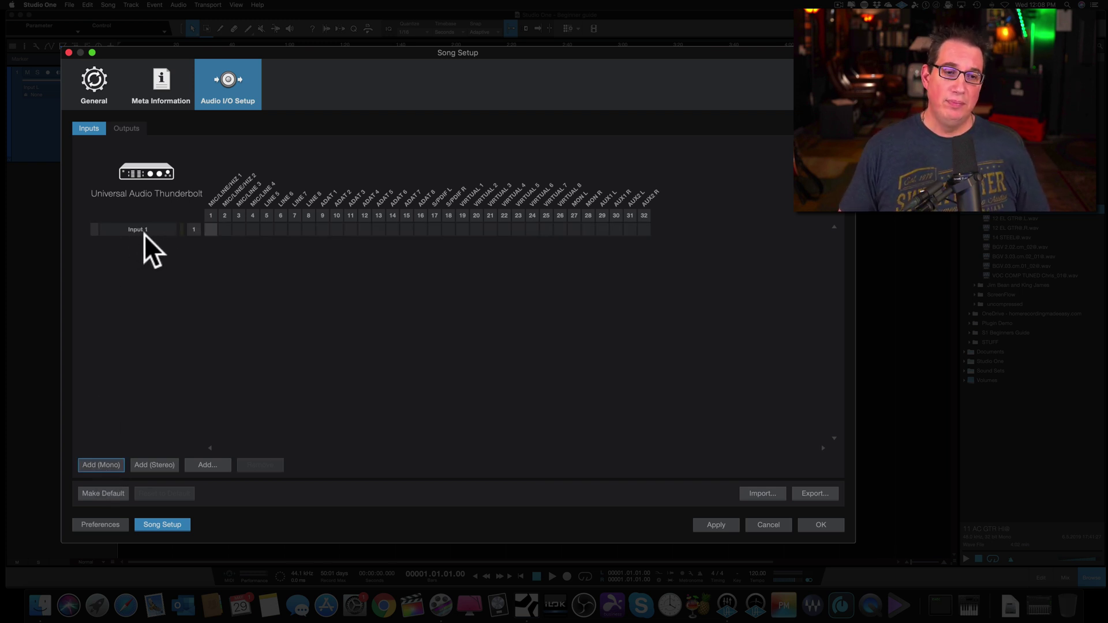
double_click(140, 230)
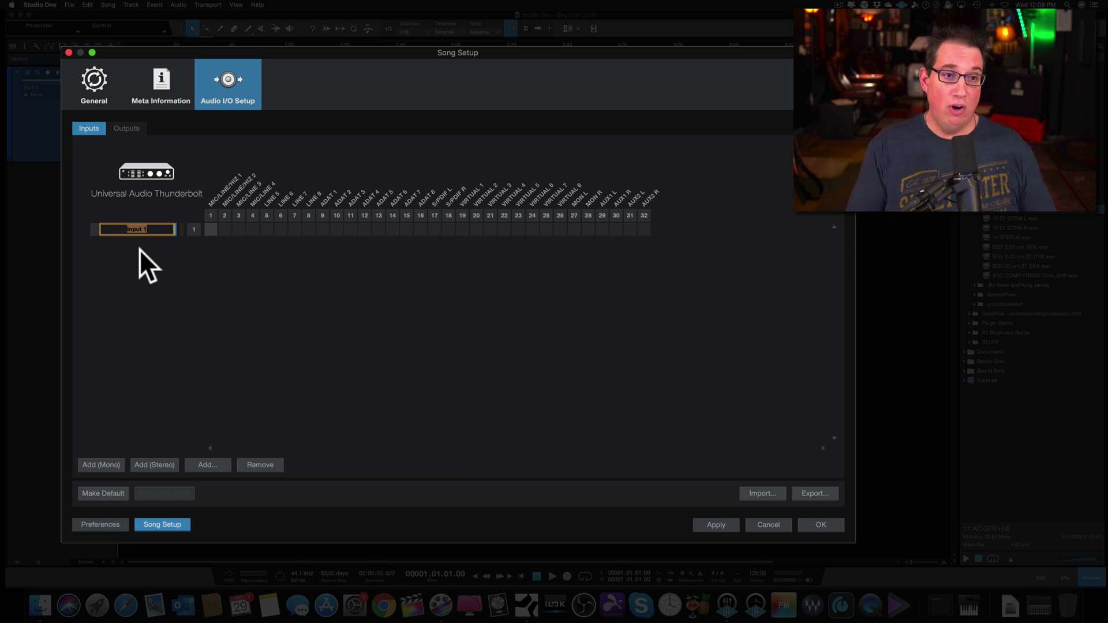
type("Voca")
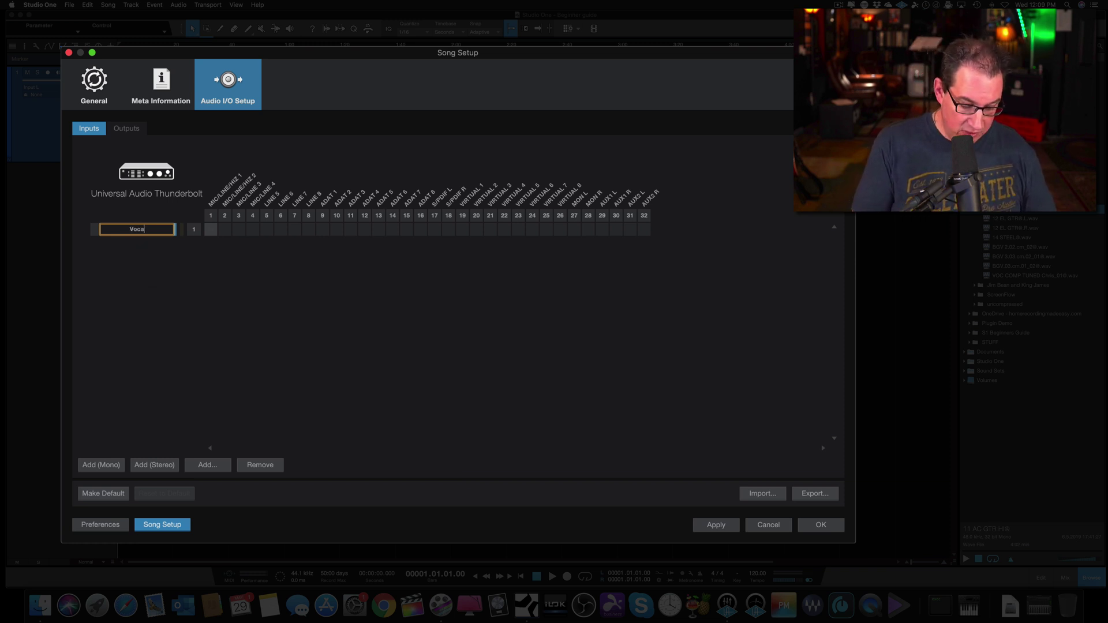
type("l")
key("Return")
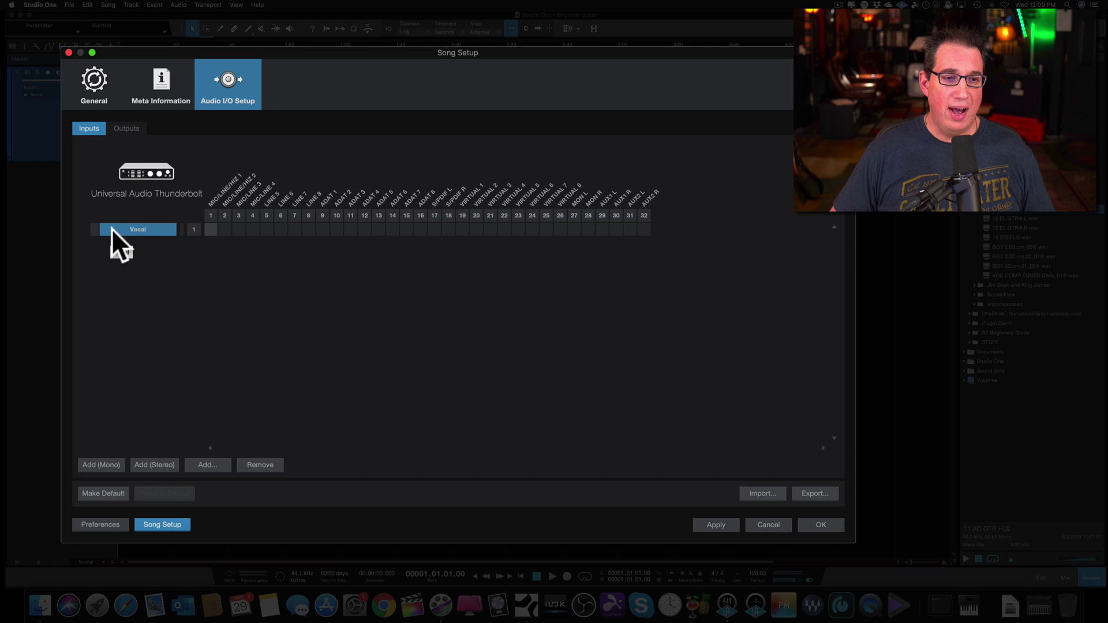
- Set the Vocal input's colour to red
left_click(94, 229)
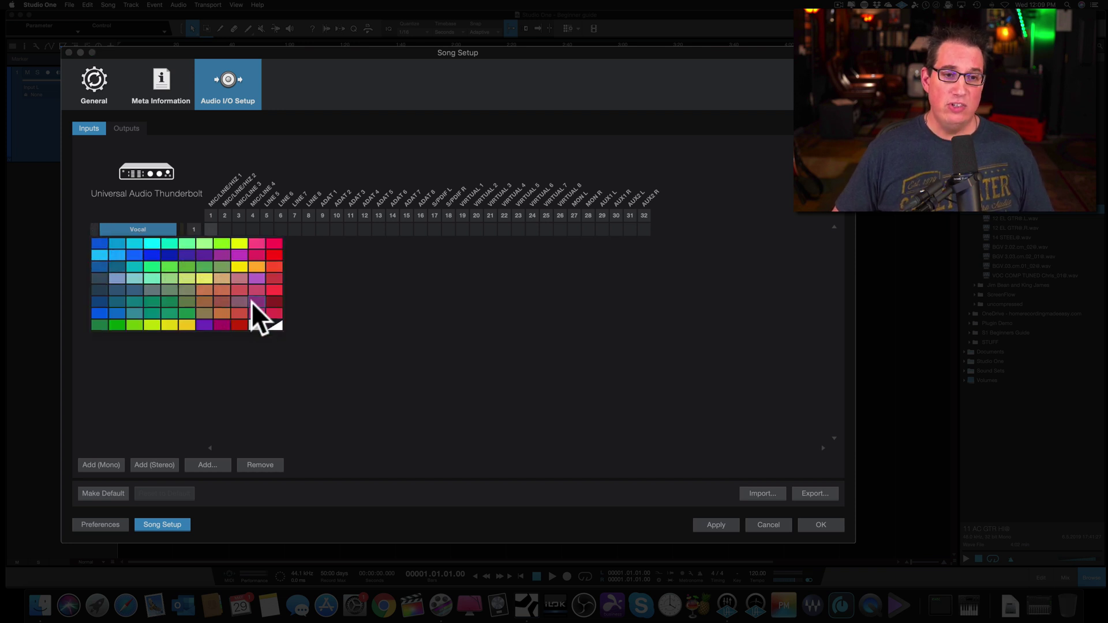
left_click(276, 251)
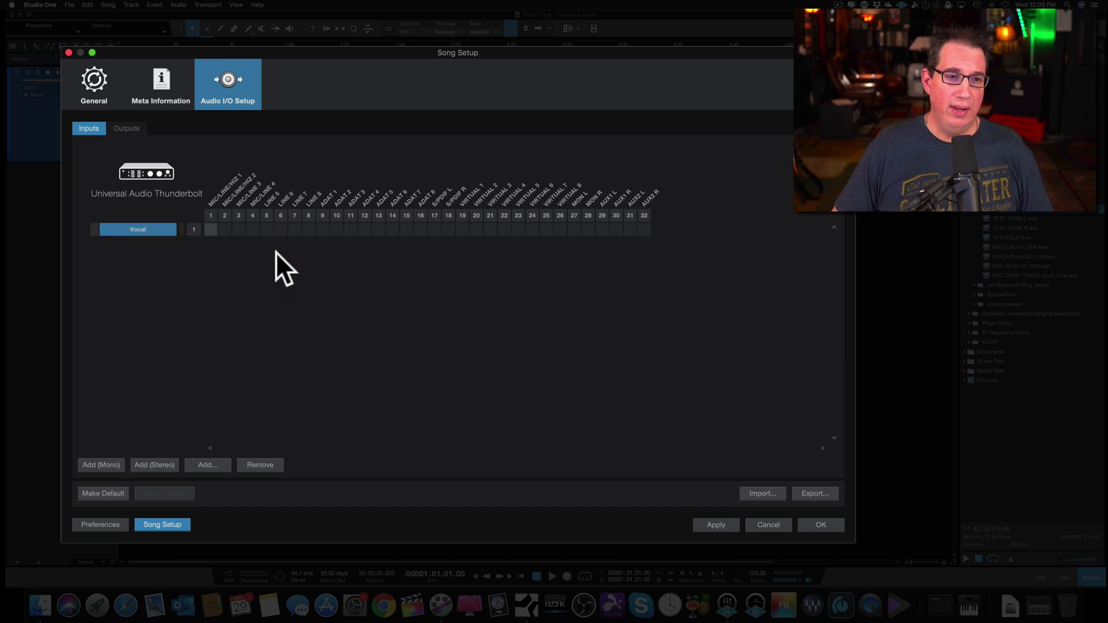
left_click(94, 229)
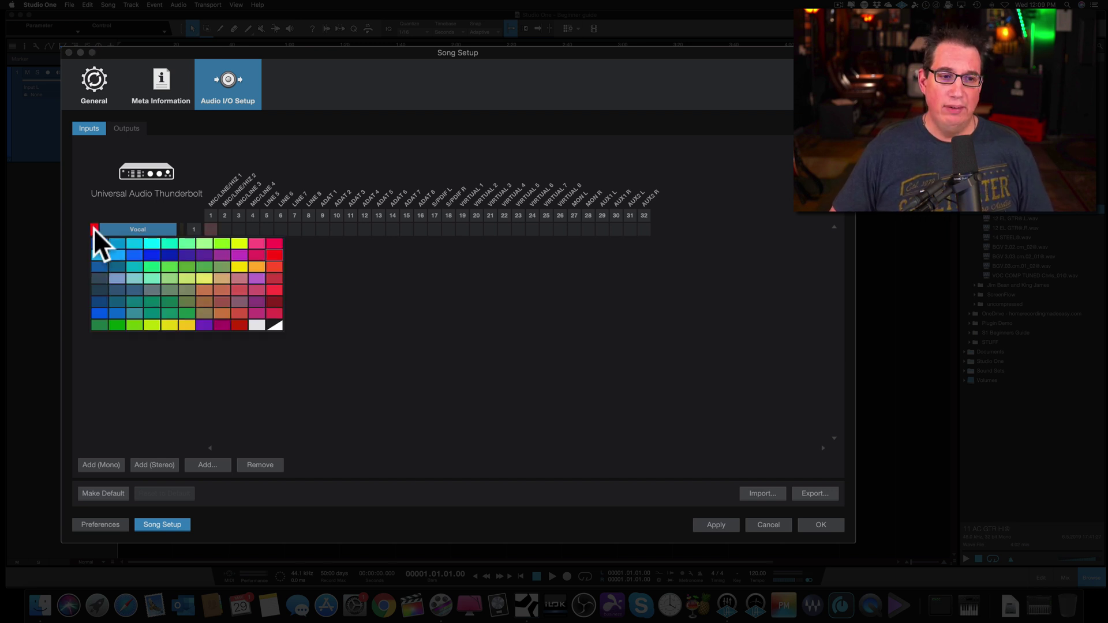
- Keep Vocal coloured red and assign it to the MIC/LINE/HIZ 1 channel
left_click(151, 289)
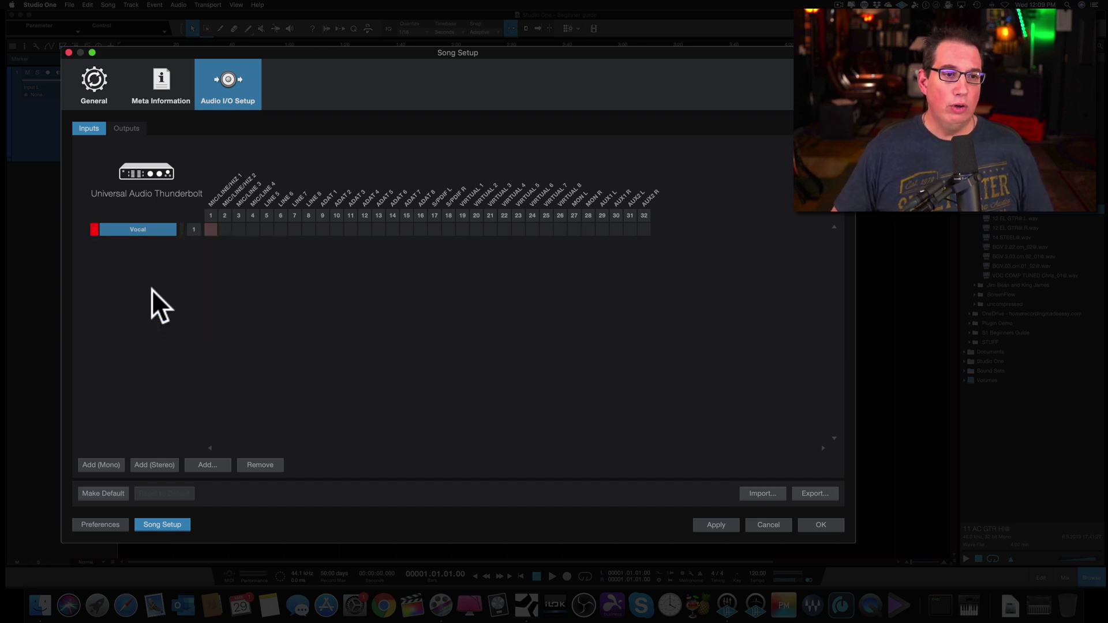
left_click(93, 229)
left_click(271, 256)
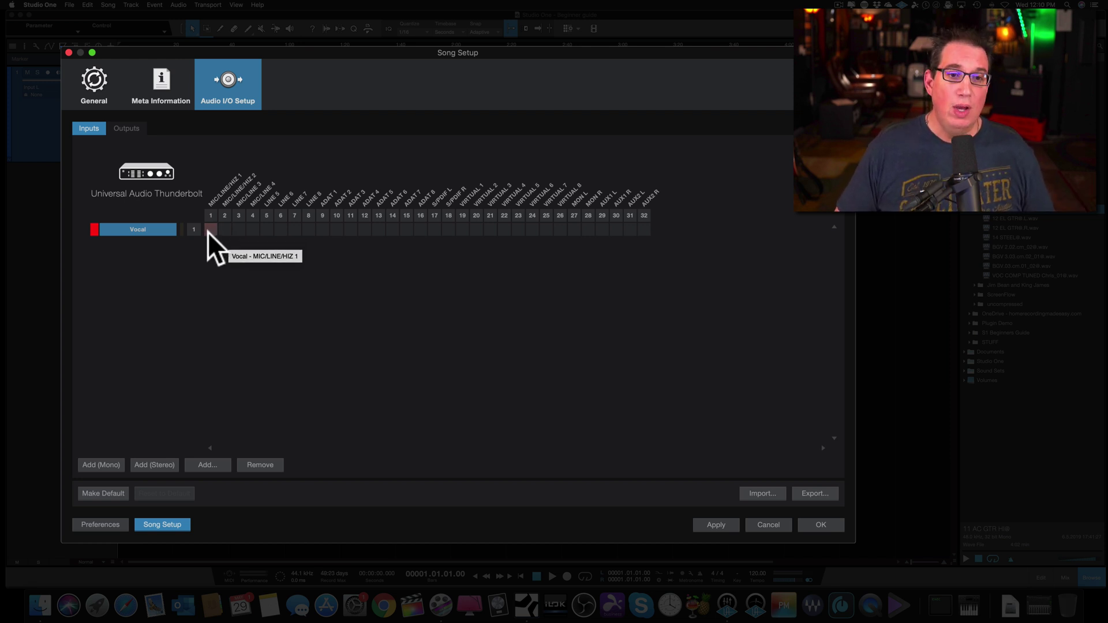
left_click(712, 525)
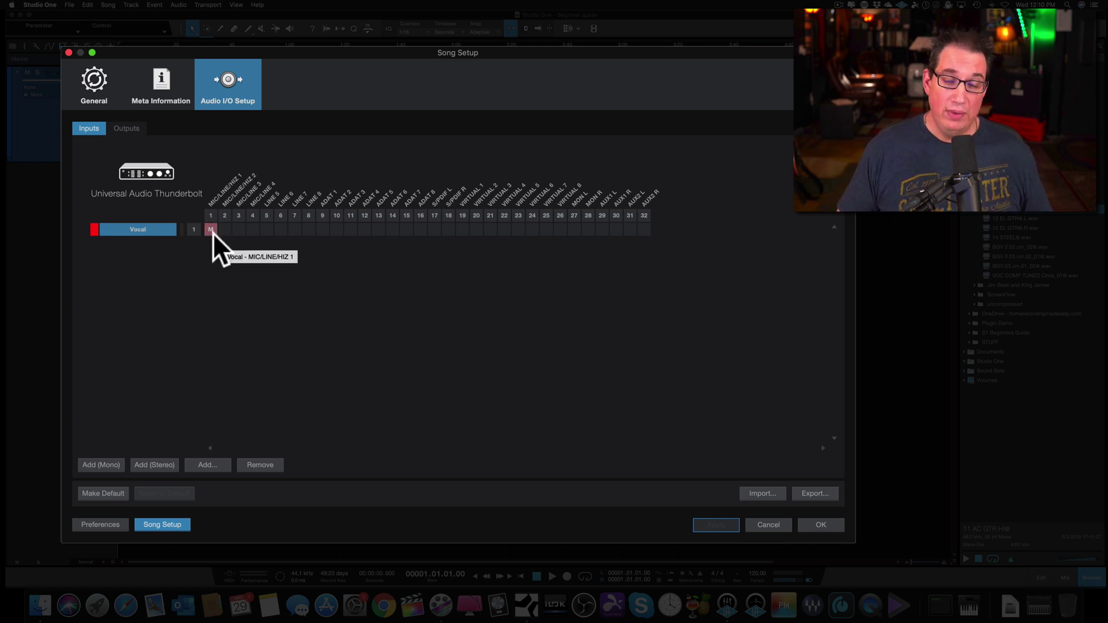
- Add a stereo input and rename it Keyboard
left_click(155, 464)
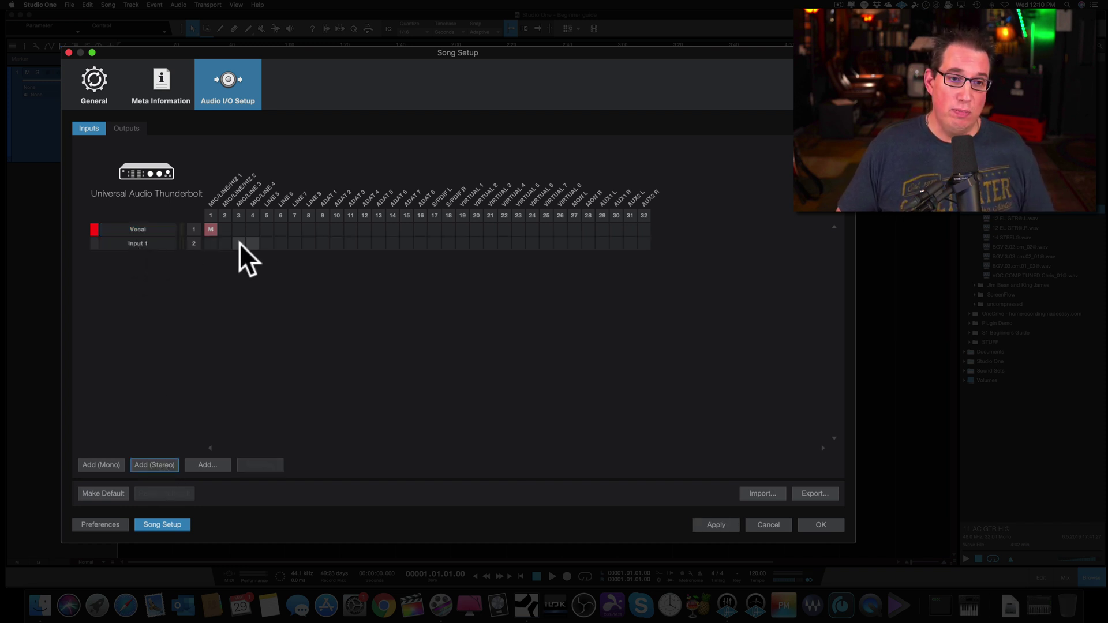
double_click(136, 243)
type("Keyboard")
key("Return")
- Colour the Keyboard input blue and route it to MIC/LINE 3 and 4
left_click(95, 244)
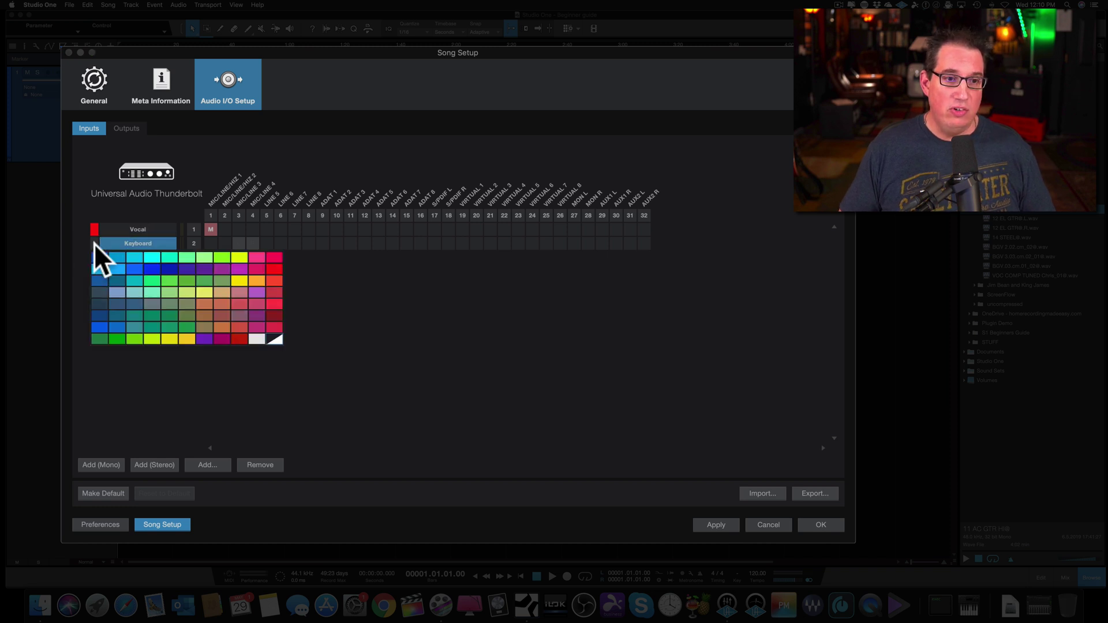
left_click(154, 268)
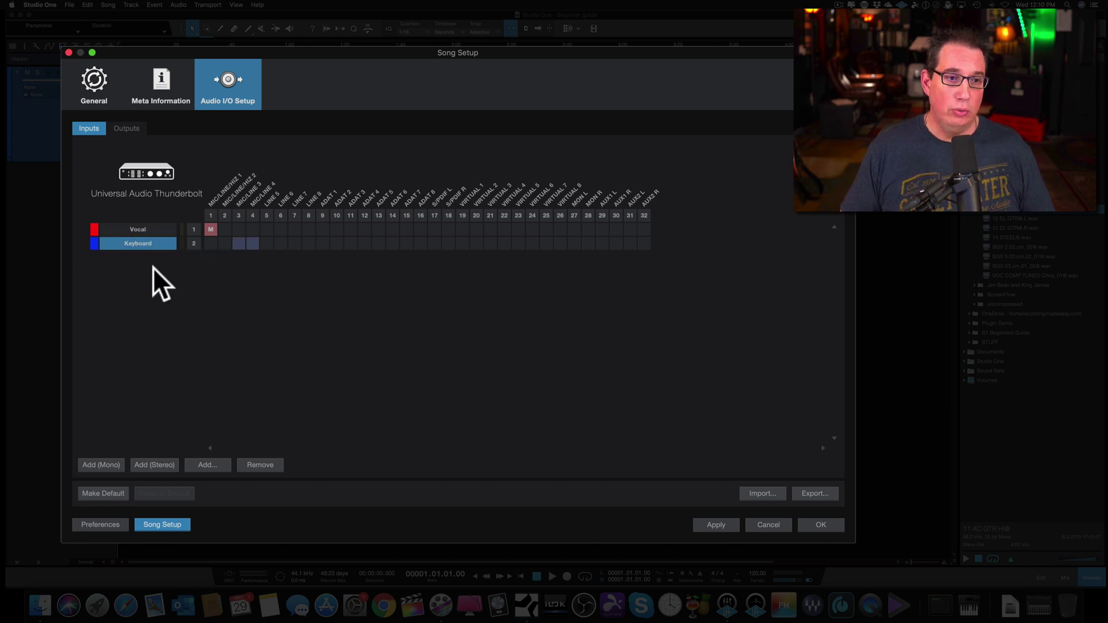
left_click(221, 242)
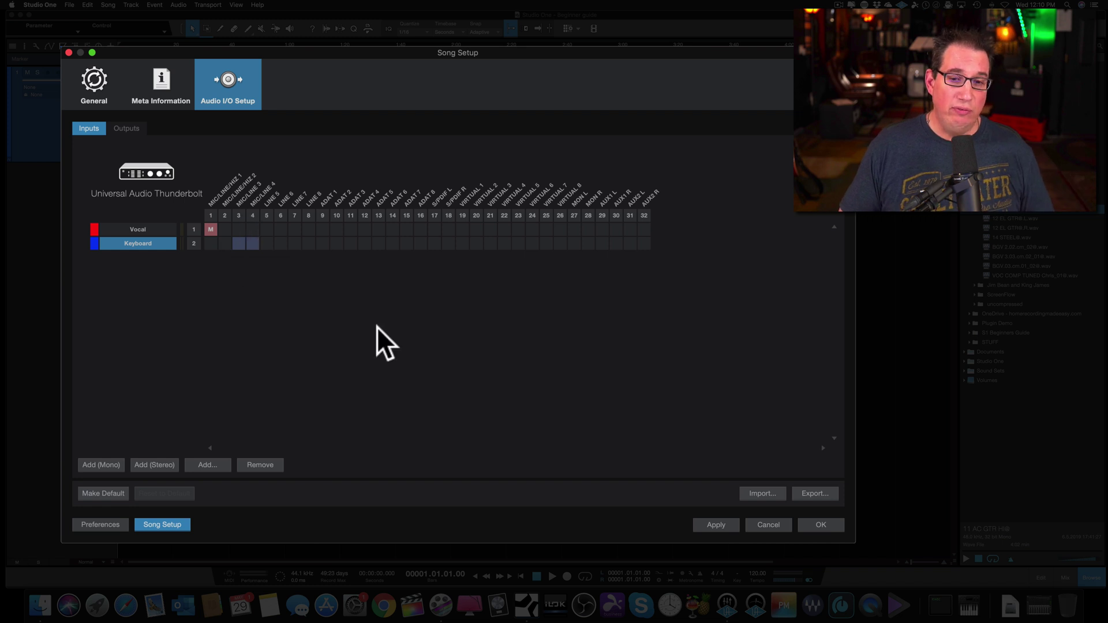
left_click(718, 526)
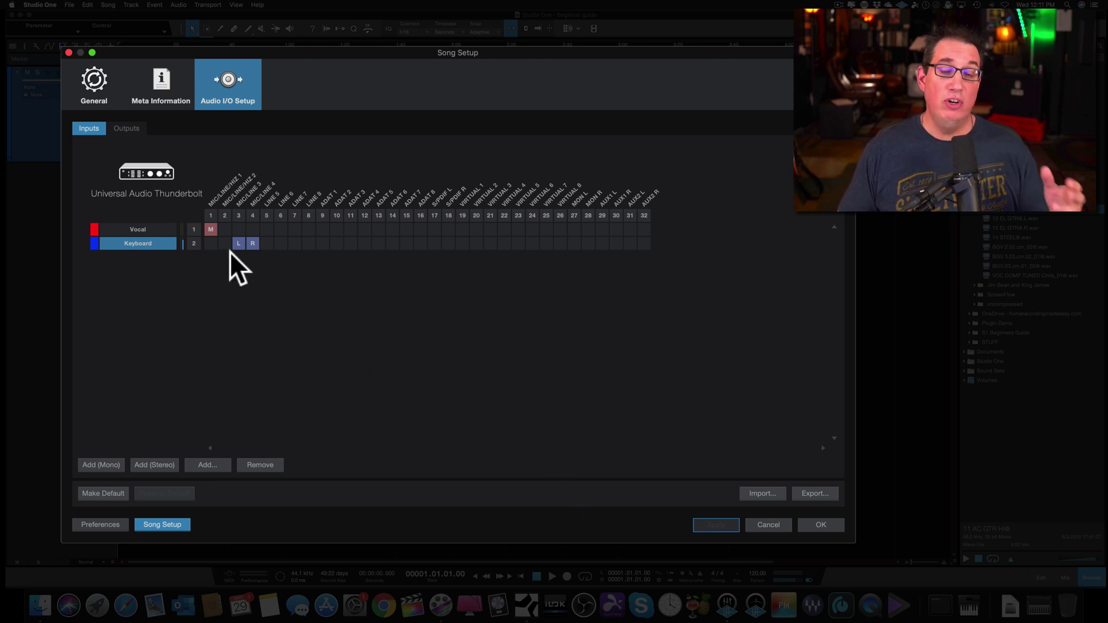
- On the Outputs page, test Main on LINE 3/4, then apply it on MON L and R
left_click(129, 129)
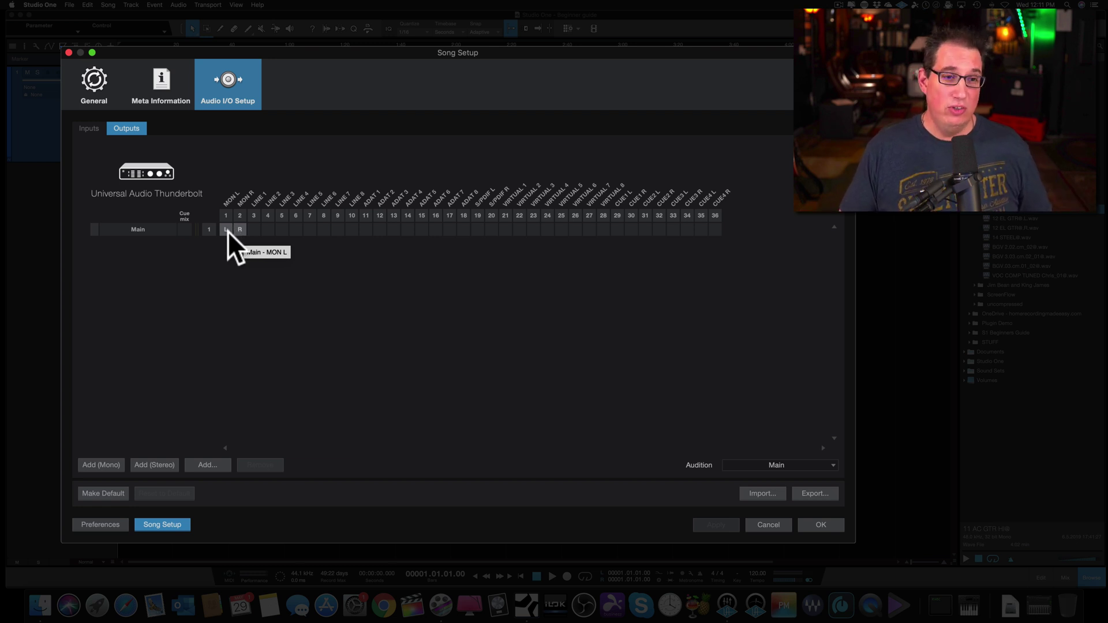
left_click(283, 229)
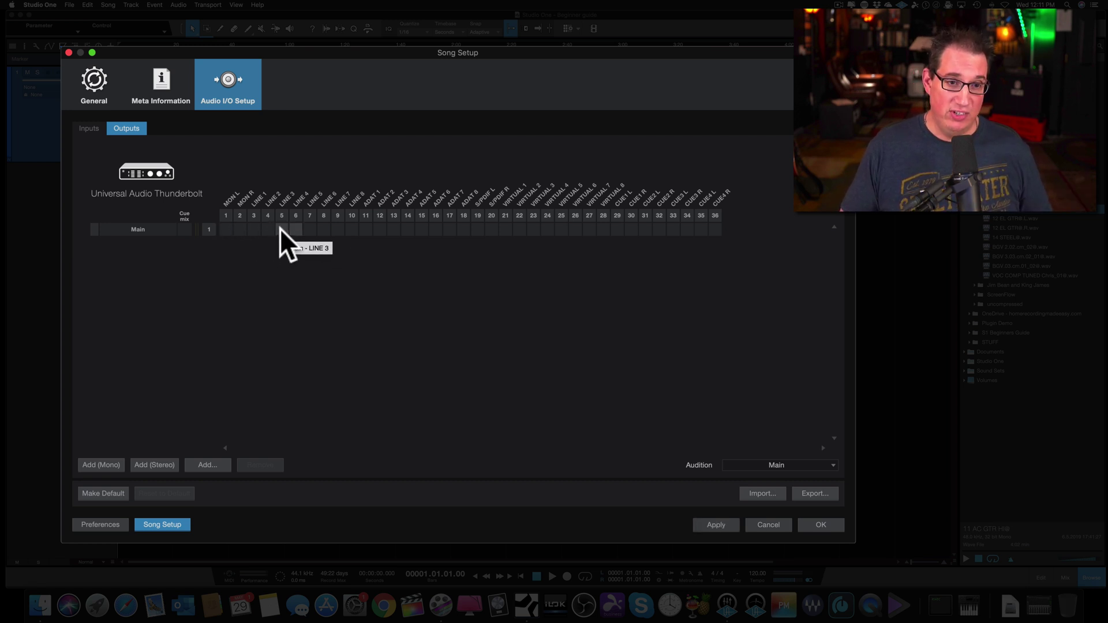
left_click(282, 229)
left_click(728, 522)
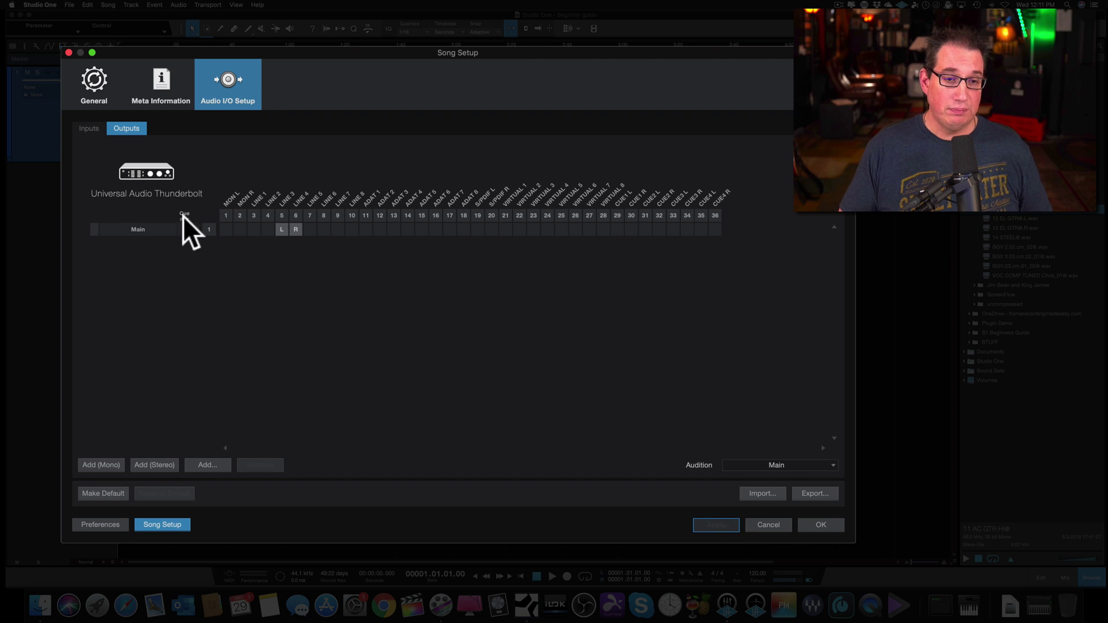
left_click(227, 230)
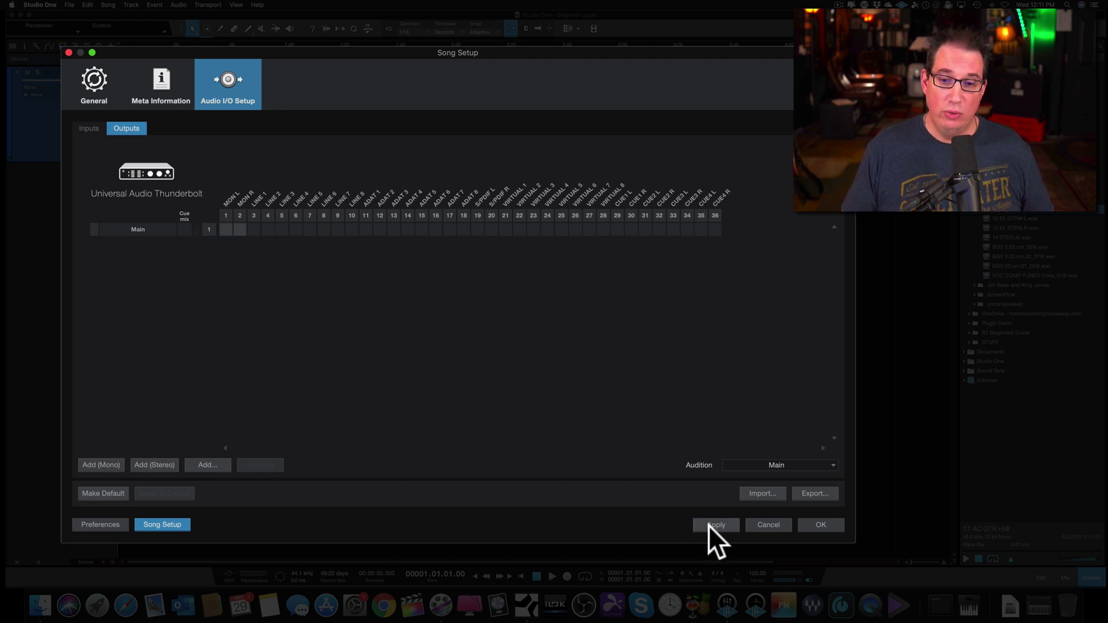
left_click(708, 525)
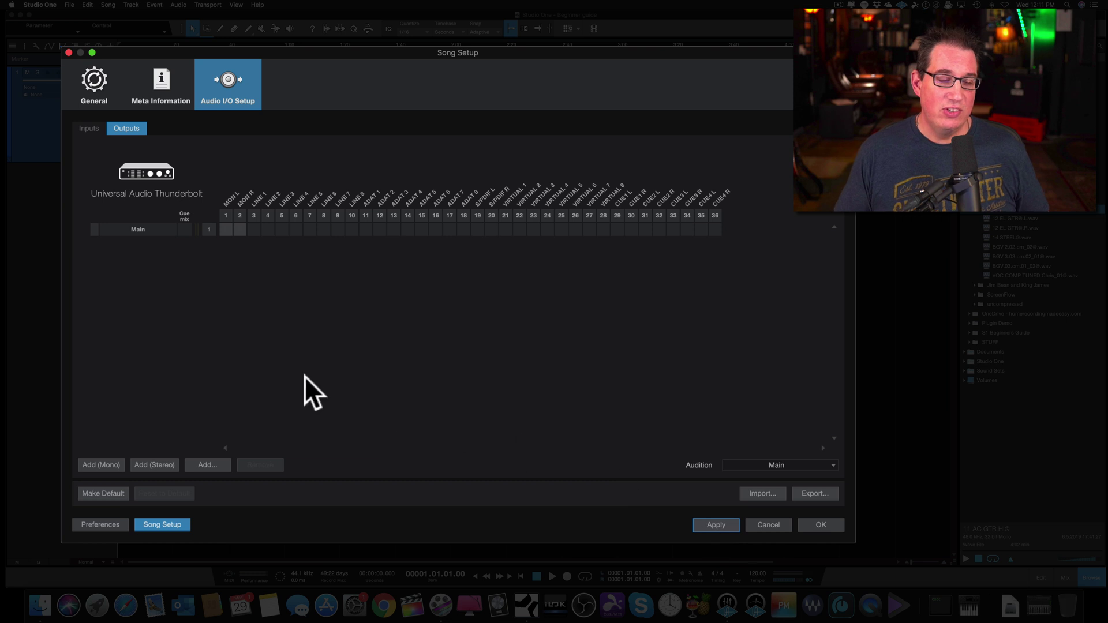
- Colour the Main output yellow and rename it Output
left_click(94, 229)
left_click(240, 266)
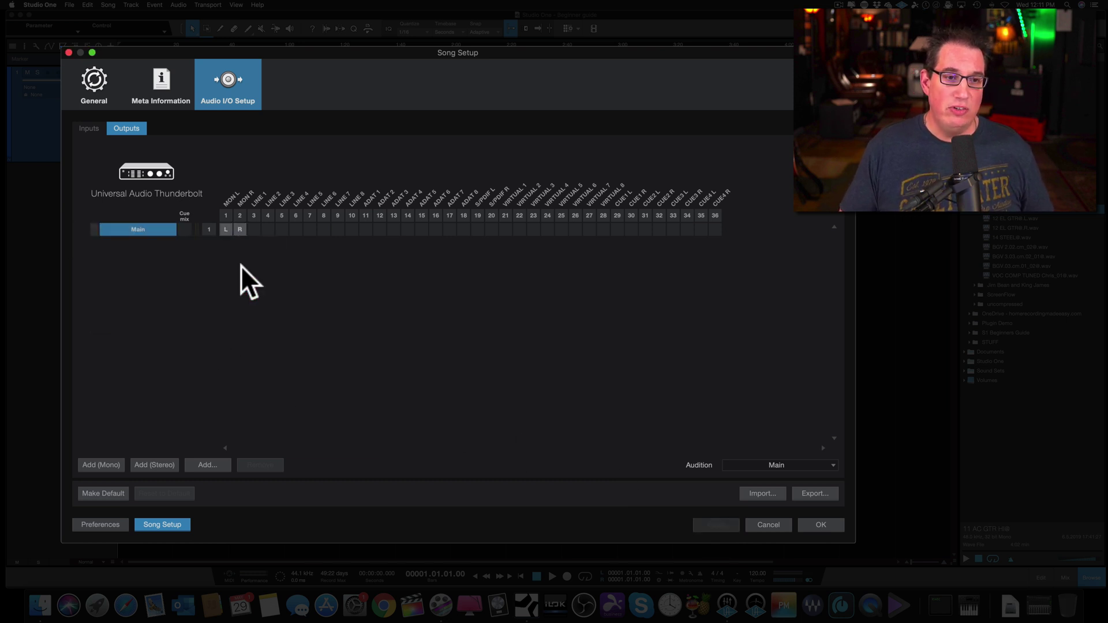
double_click(138, 229)
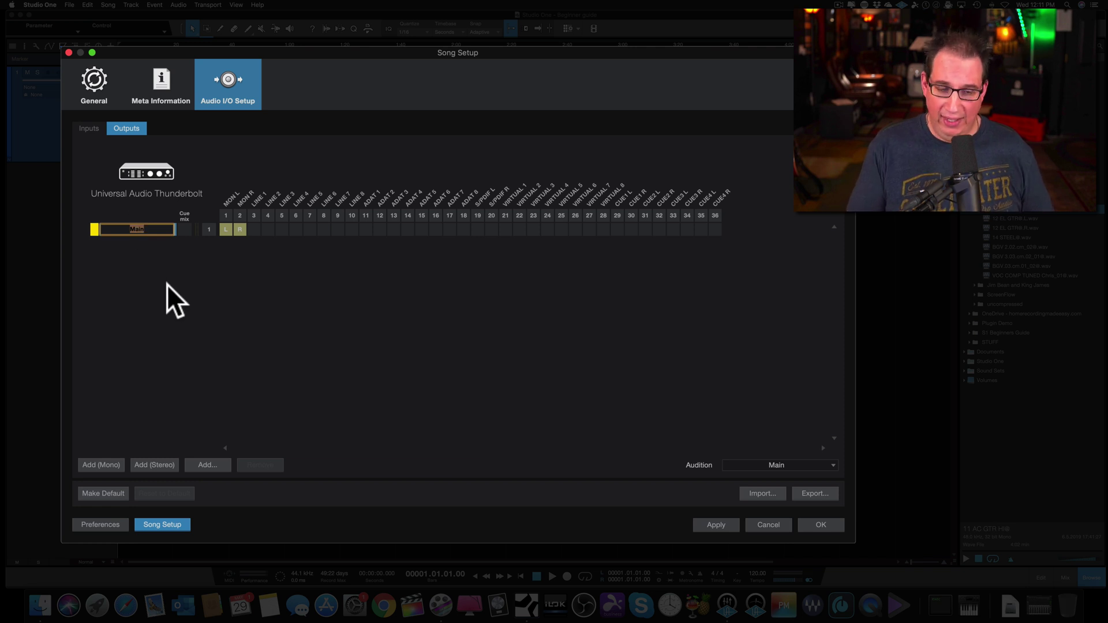
key("BackSpace")
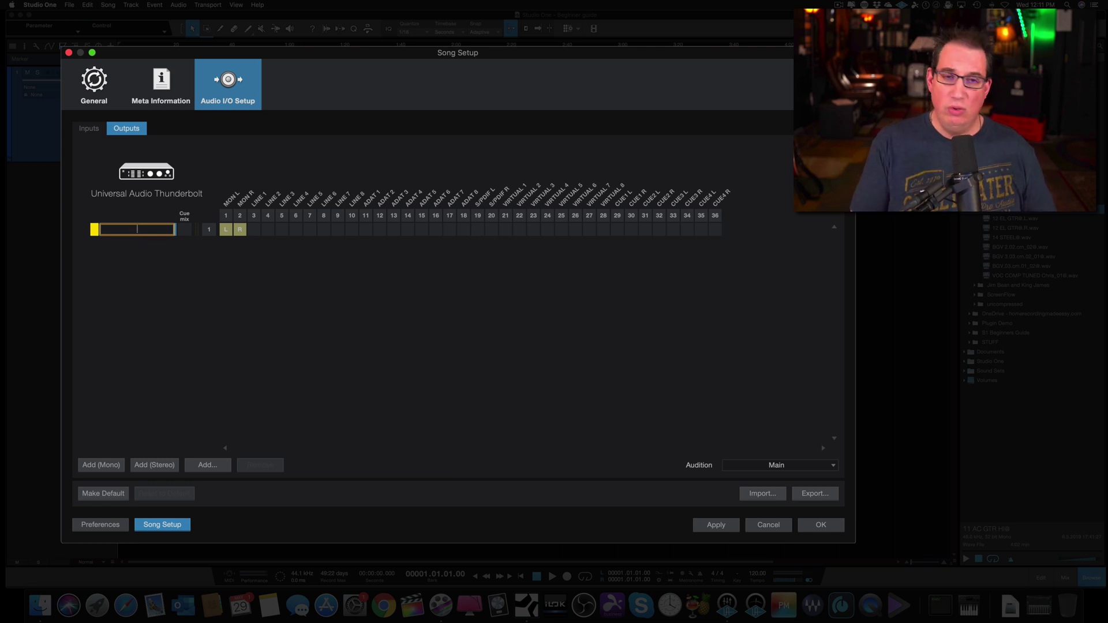
type("Output")
key("Return")
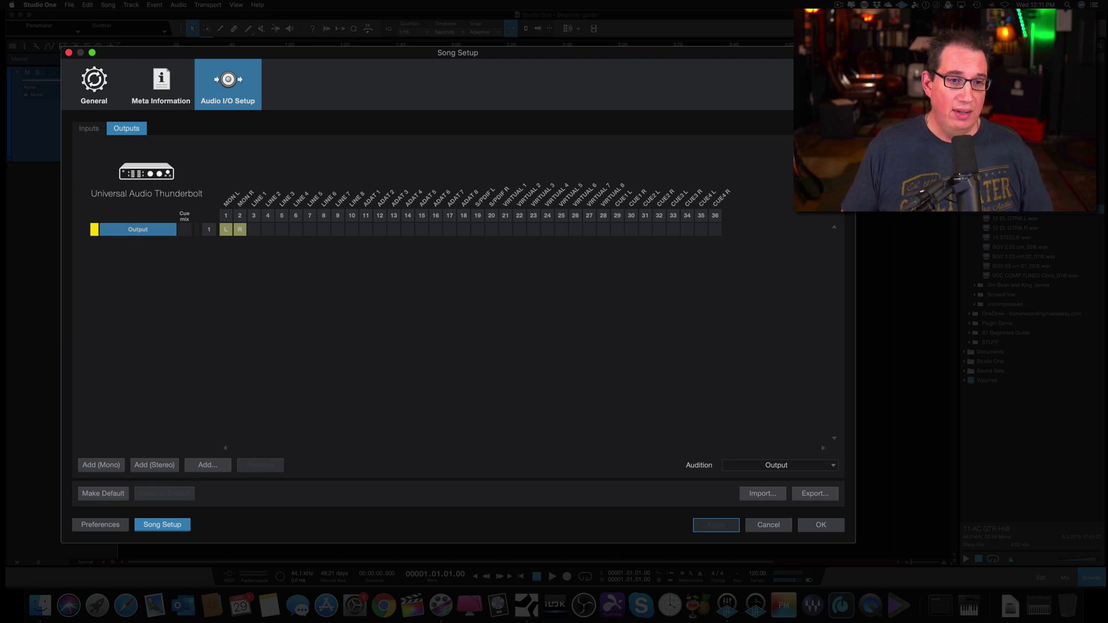
left_click(87, 129)
left_click(117, 126)
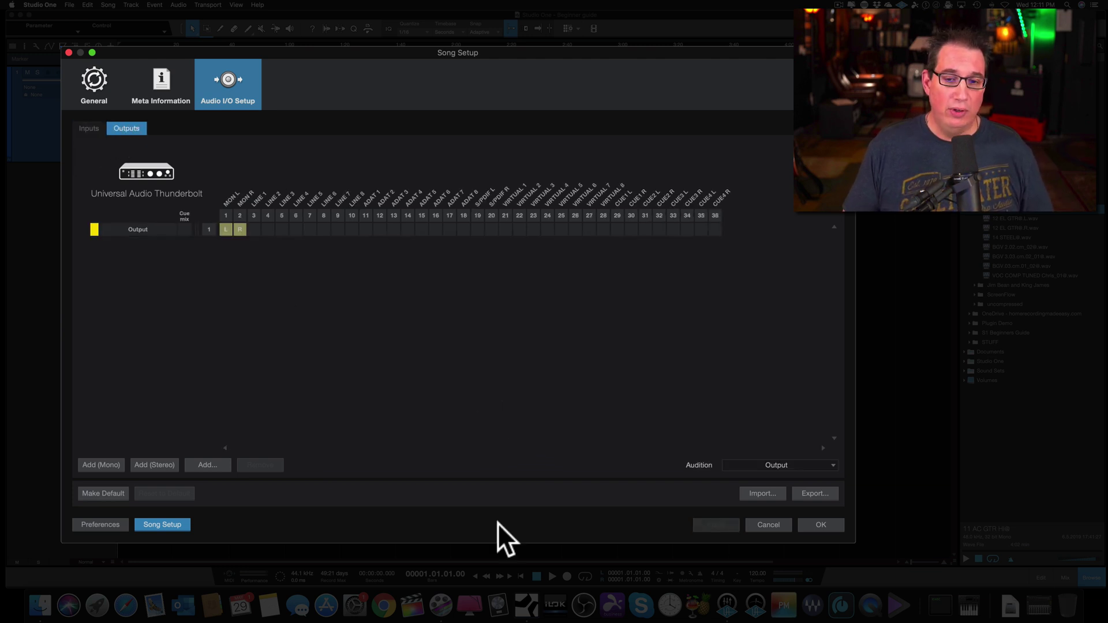
- Confirm Song Setup with OK, show the mixer console, and hide its Instr. and channel list panels
left_click(808, 523)
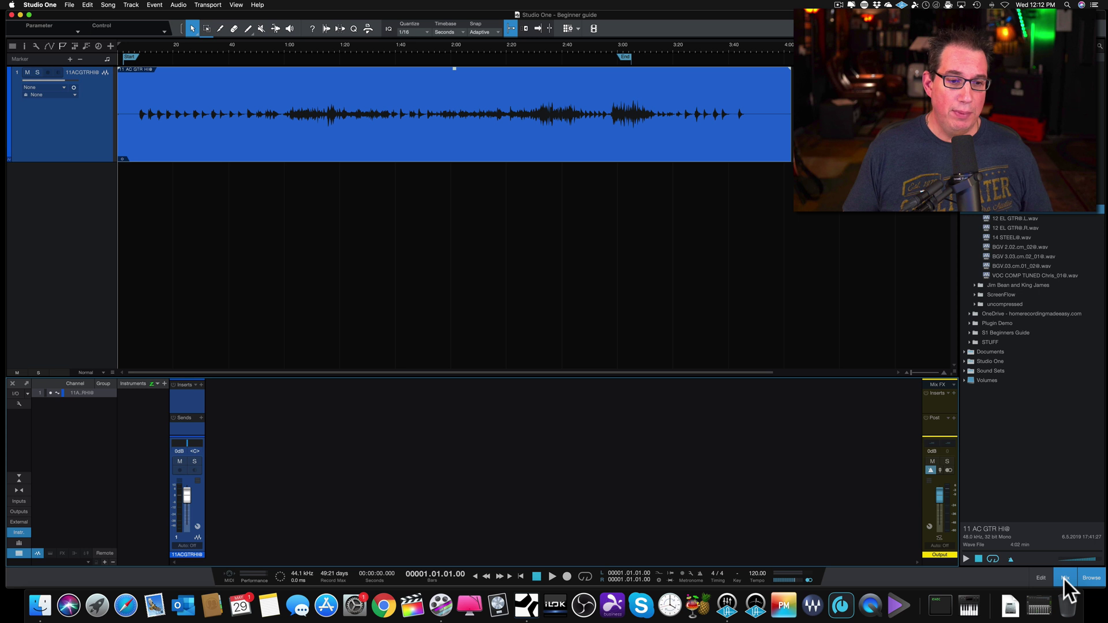
left_click(1066, 577)
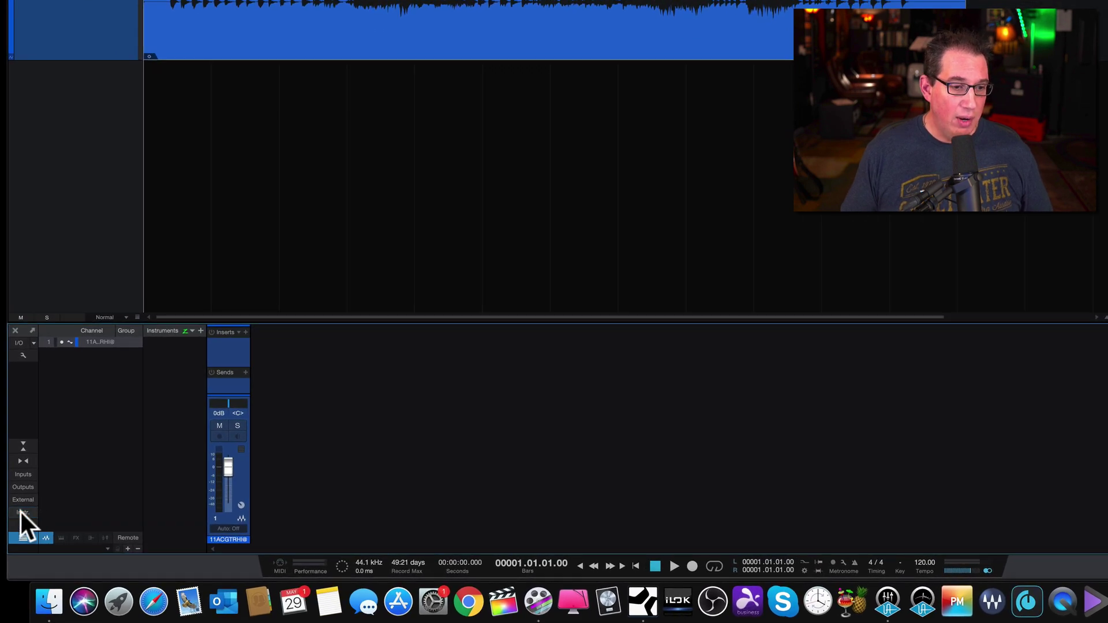
left_click(16, 530)
left_click(17, 534)
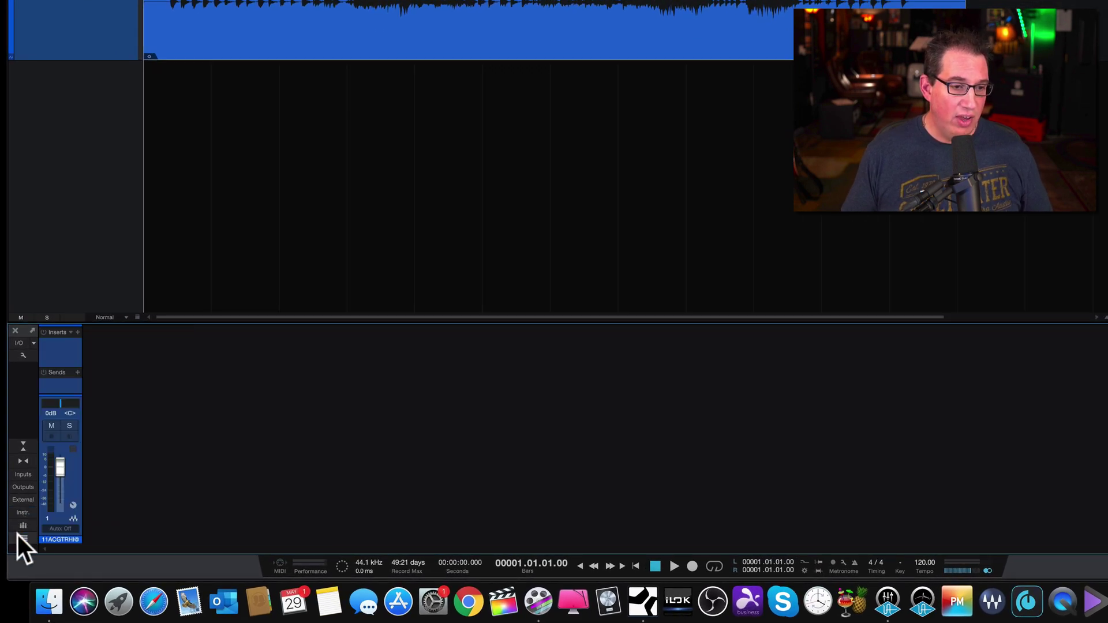
- Display the red Vocal and blue Keyboard input strips in the console, select Vocal, and raise the mixer divider
left_click(19, 475)
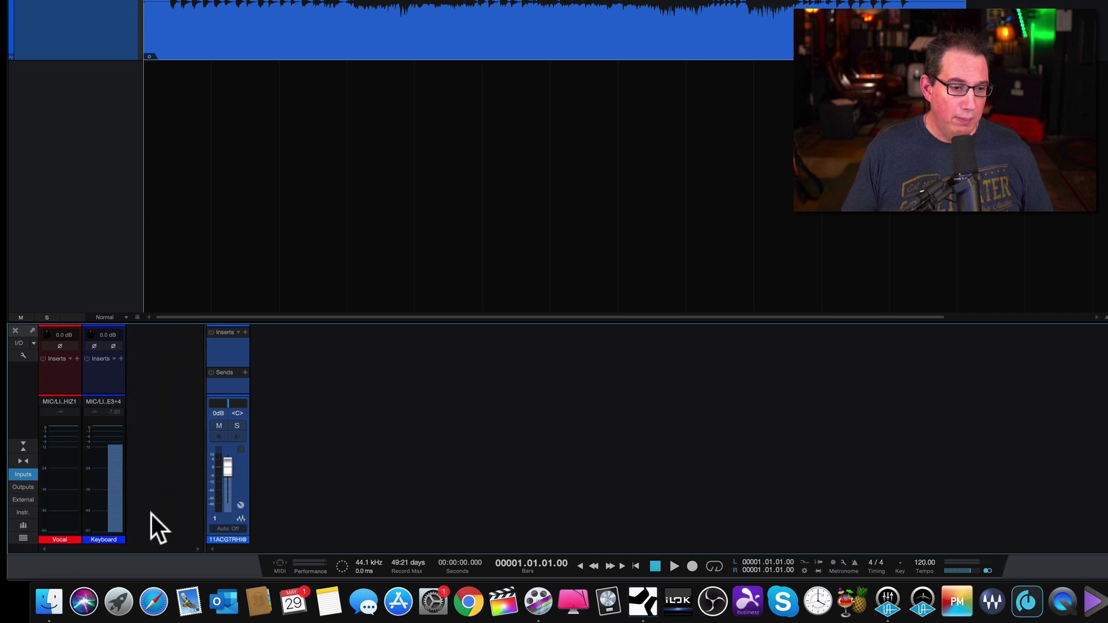
left_click(58, 473)
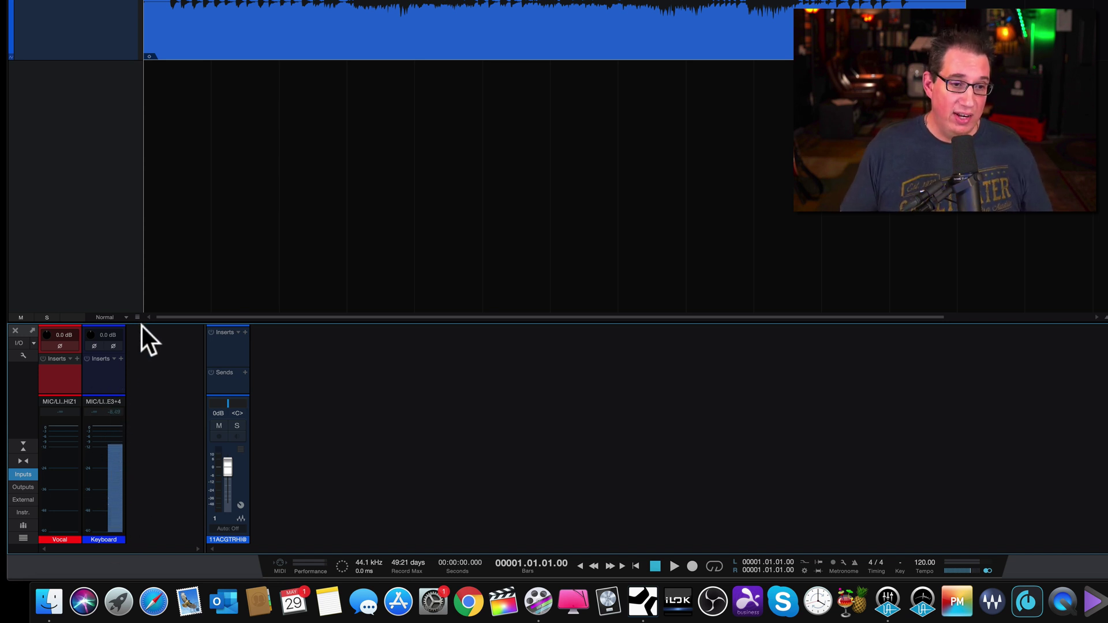
left_click_drag(141, 321, 147, 287)
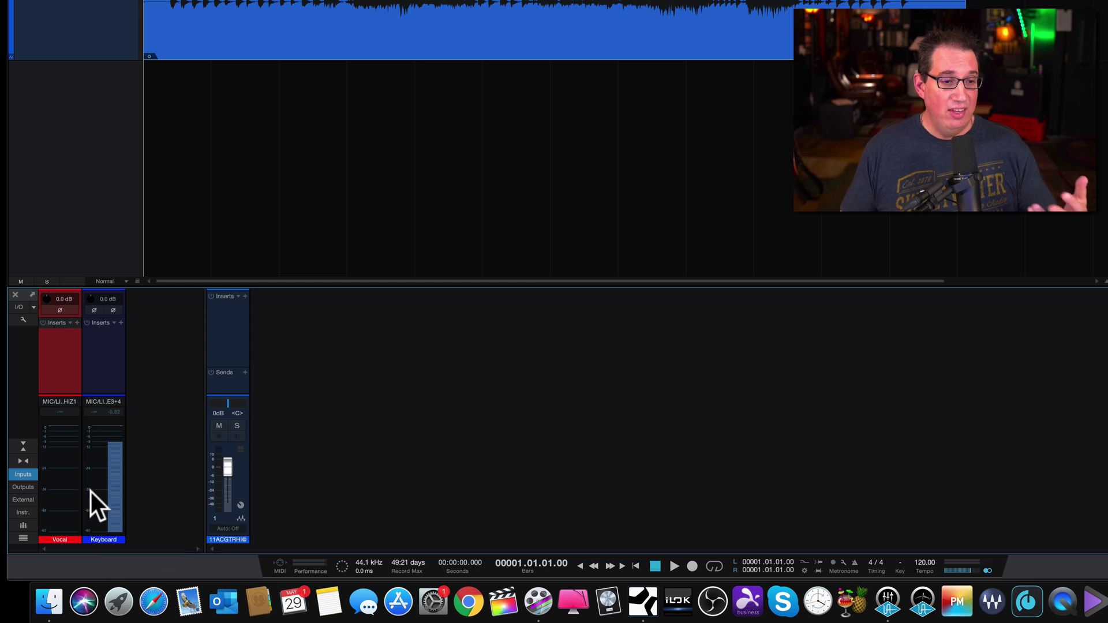
mouse_move(71, 521)
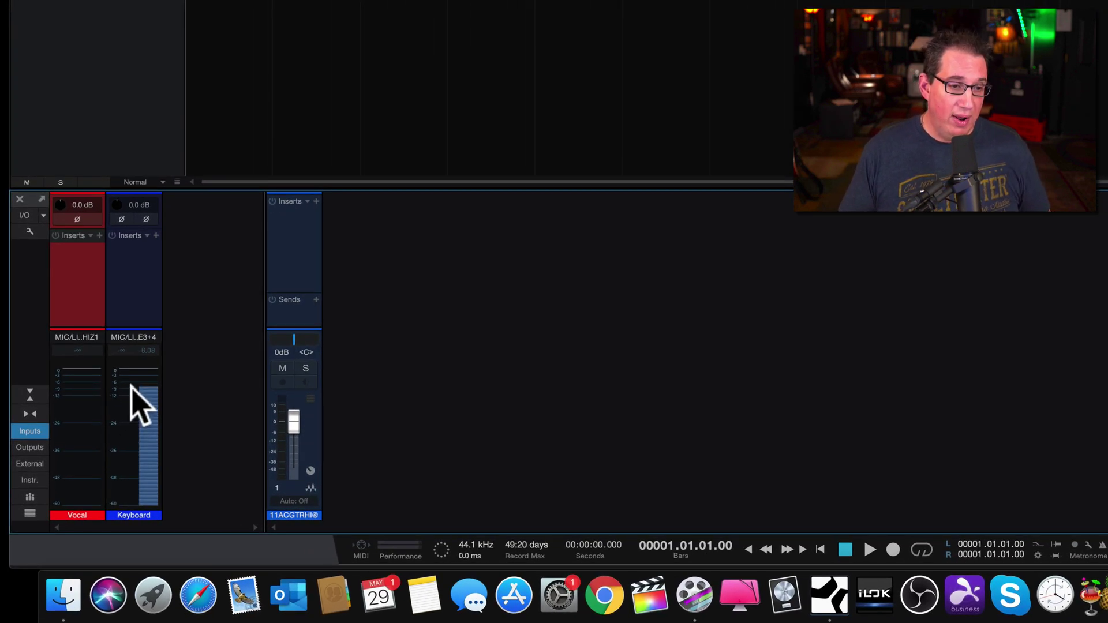
mouse_move(136, 385)
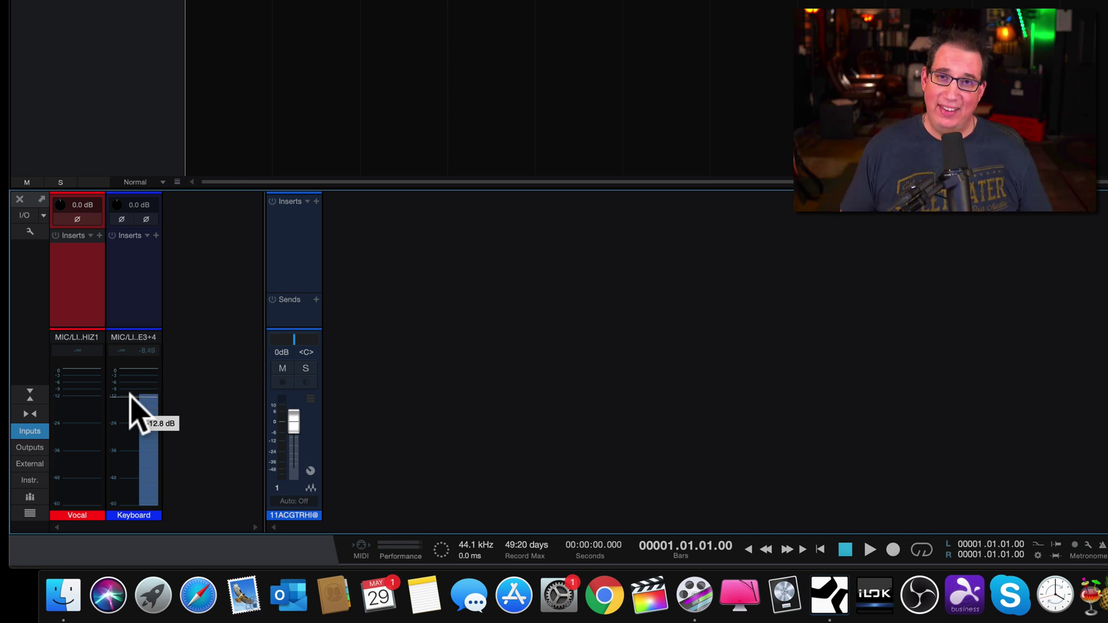
- Stretch the mixer taller and set the Keyboard input gain to -3.8 dB, leaving Vocal at 0.0 dB
mouse_move(130, 393)
left_mouse_down()
mouse_move(128, 432)
mouse_move(144, 382)
left_mouse_up()
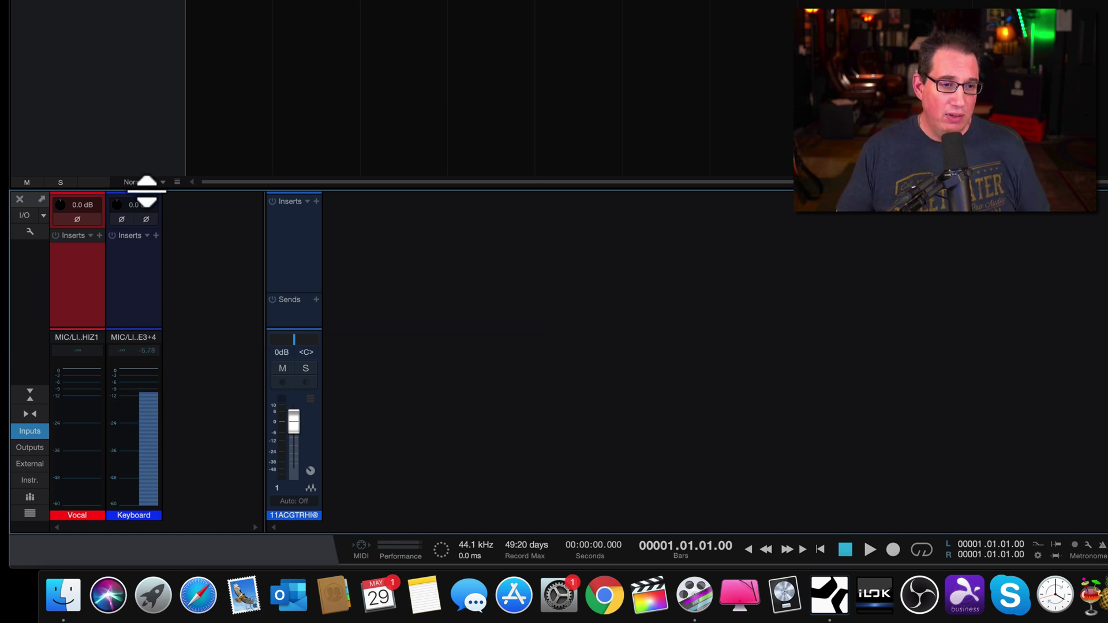
left_click_drag(148, 188, 144, 103)
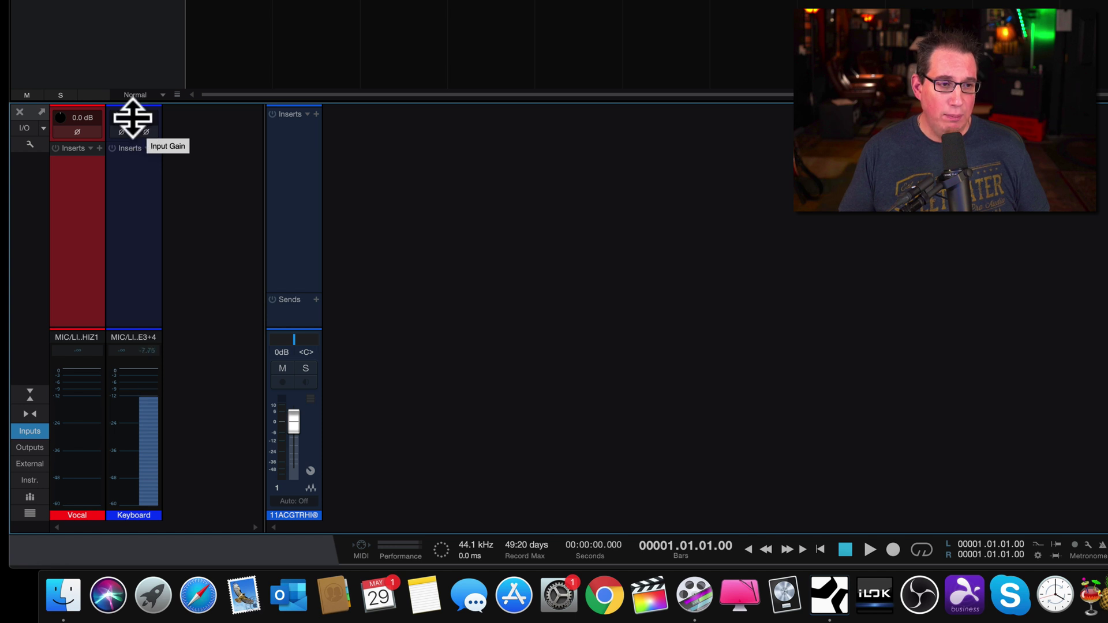
left_click_drag(133, 118, 131, 162)
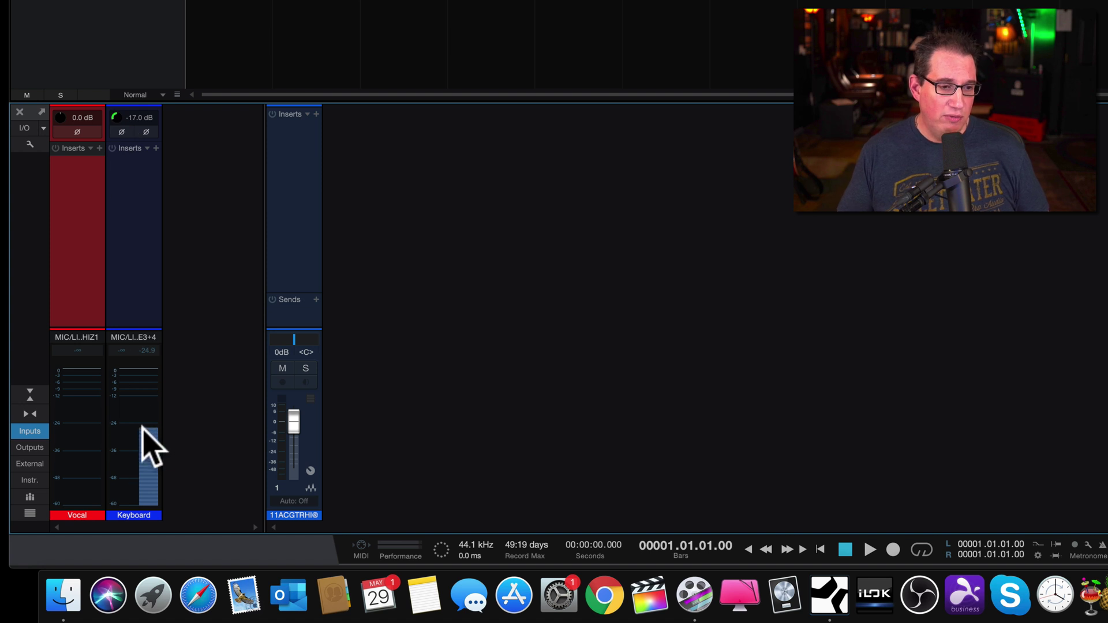
mouse_move(143, 427)
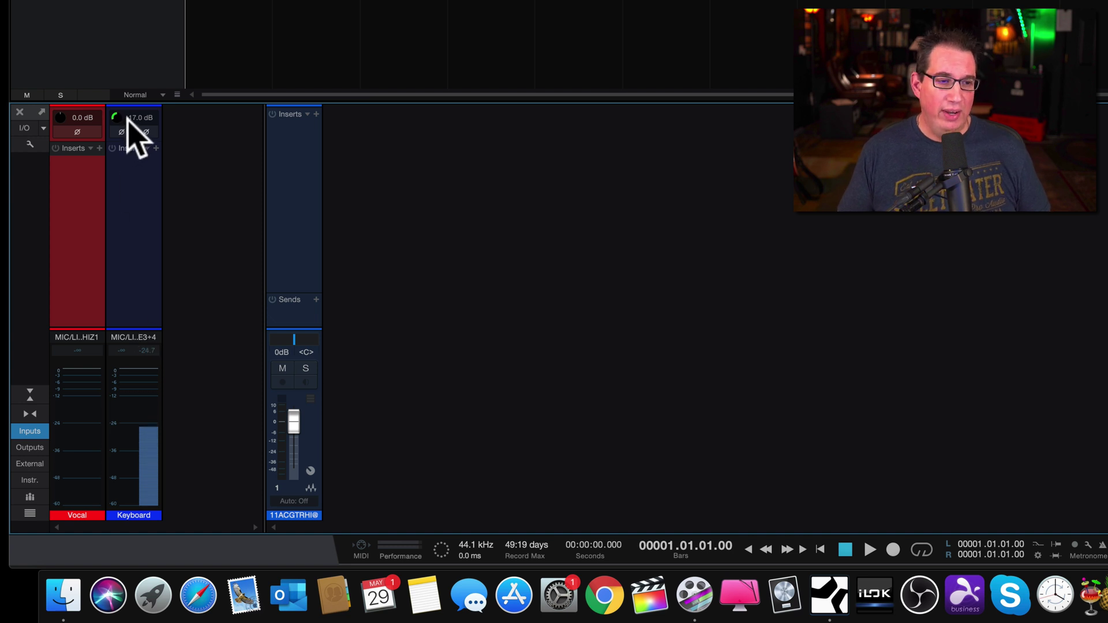
left_click_drag(128, 118, 131, 92)
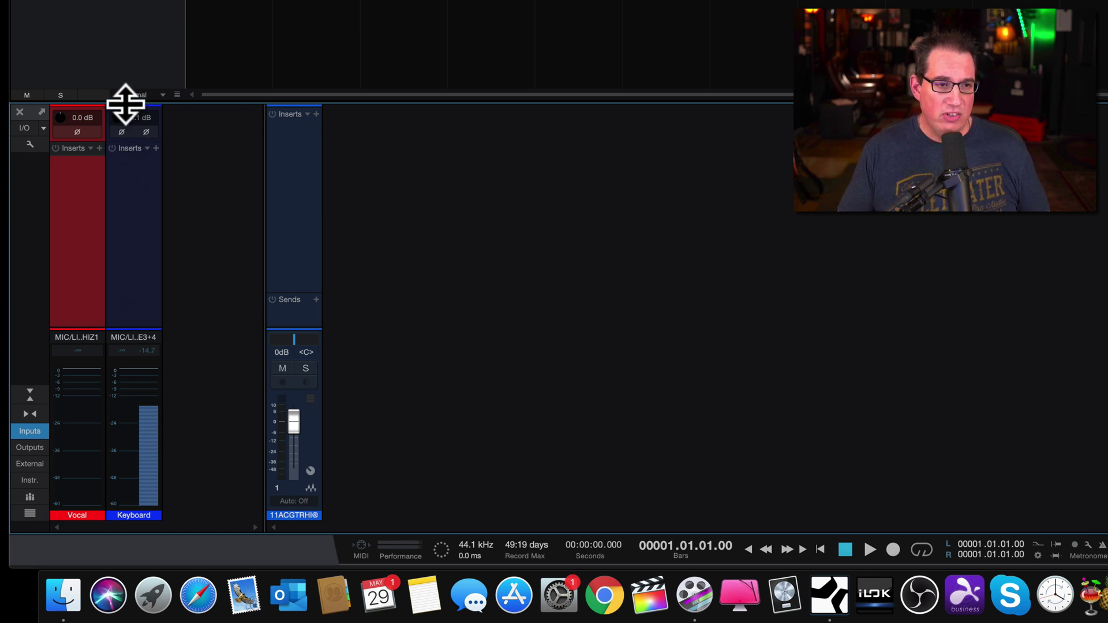
scroll(134, 119, "up", 3)
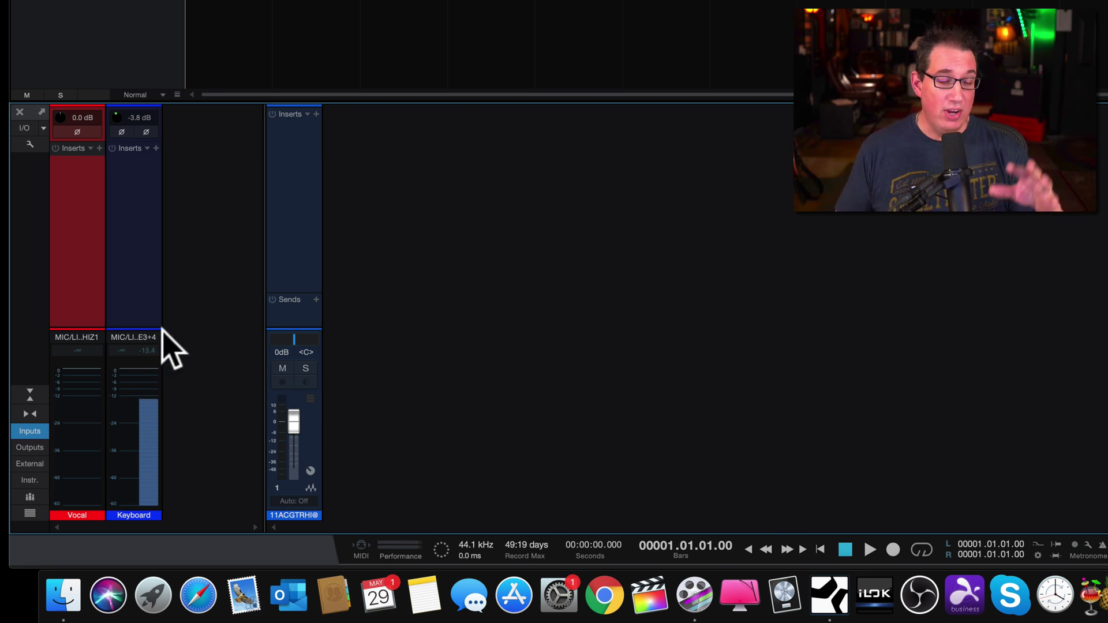
mouse_move(154, 388)
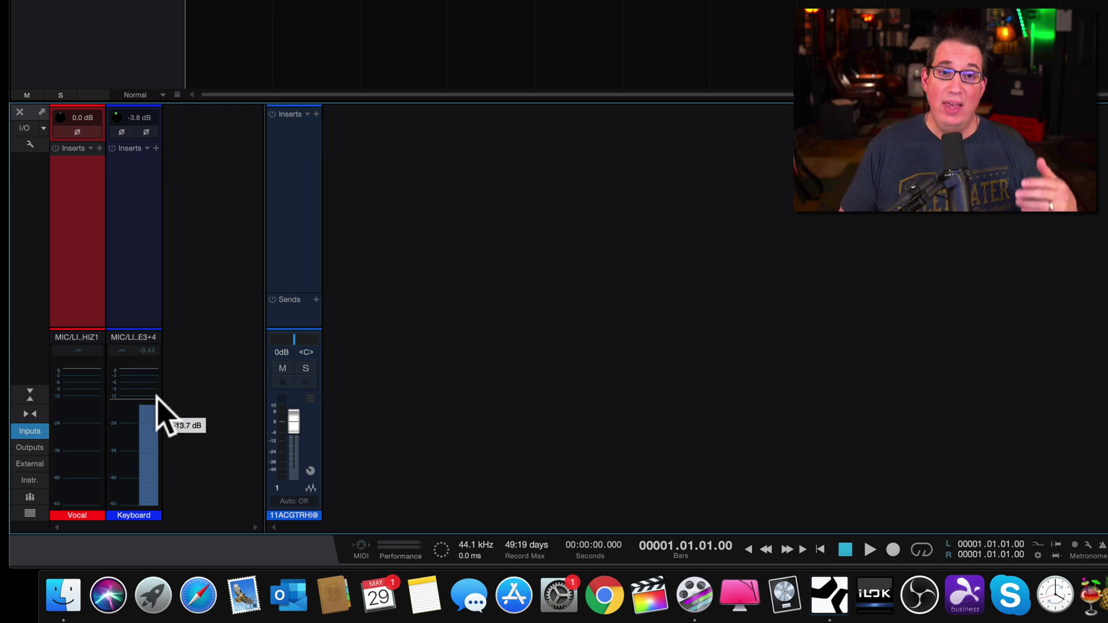